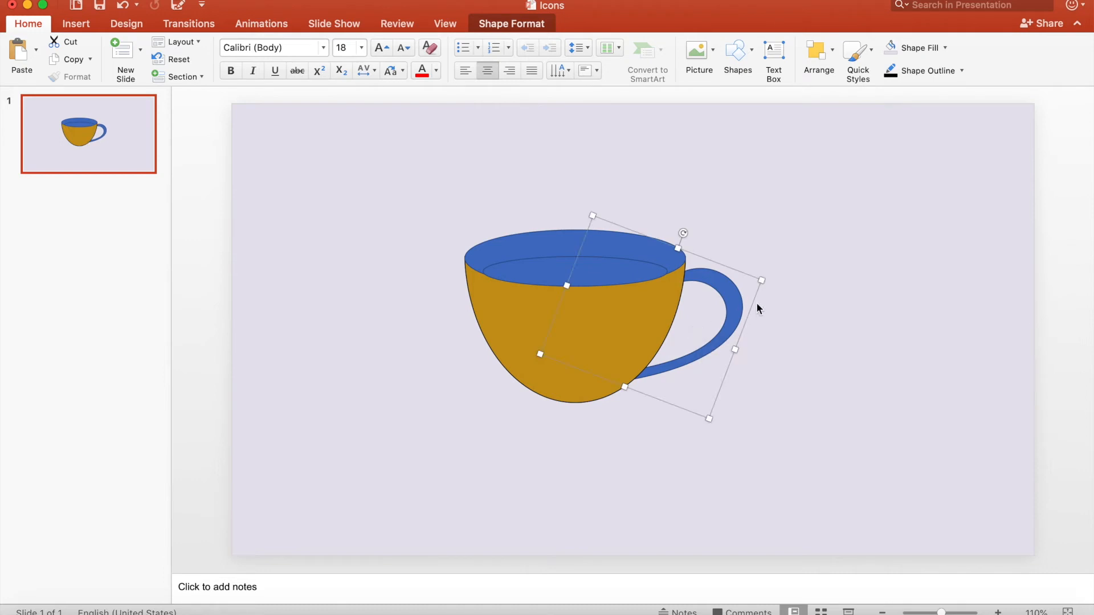
Resize and reposition the cup's handle so it is slightly smaller and meets the side of the bowl
drag(762, 278, 776, 278)
drag(756, 349, 741, 344)
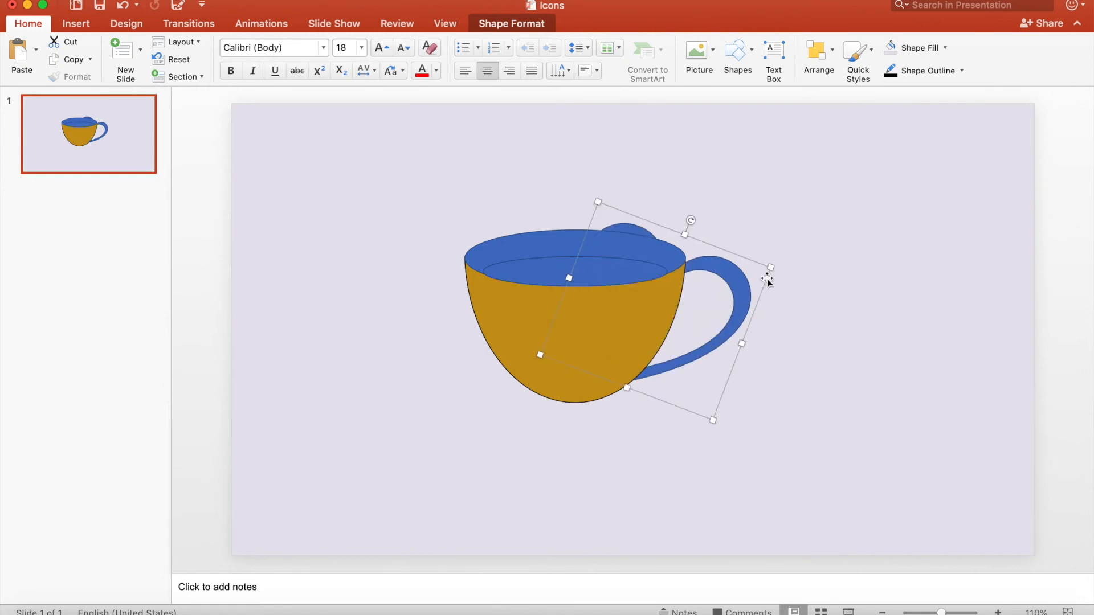
drag(771, 270, 769, 282)
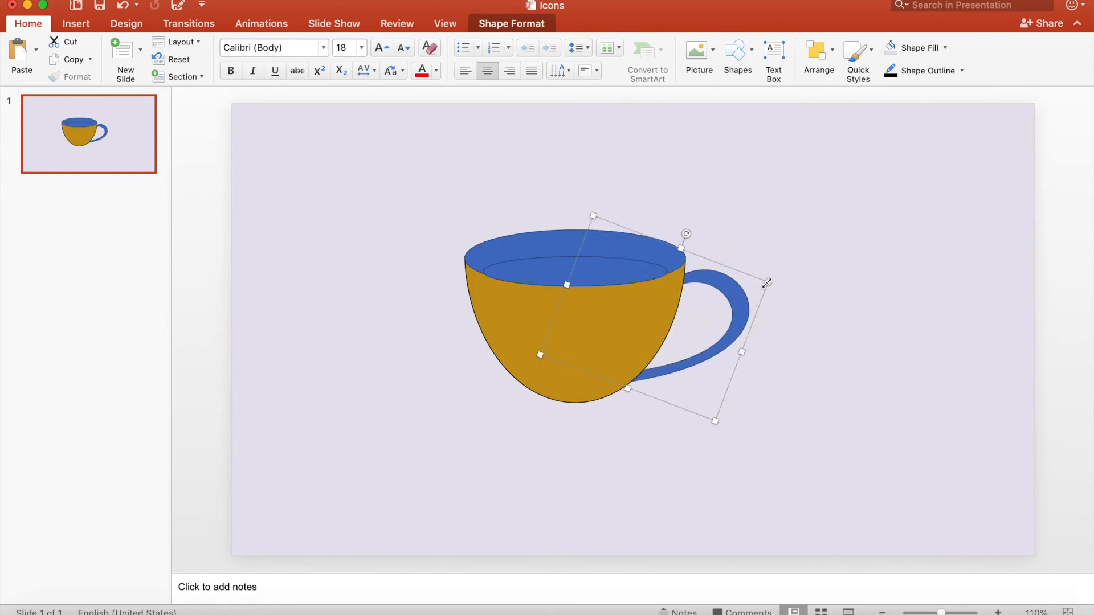
drag(767, 282, 731, 294)
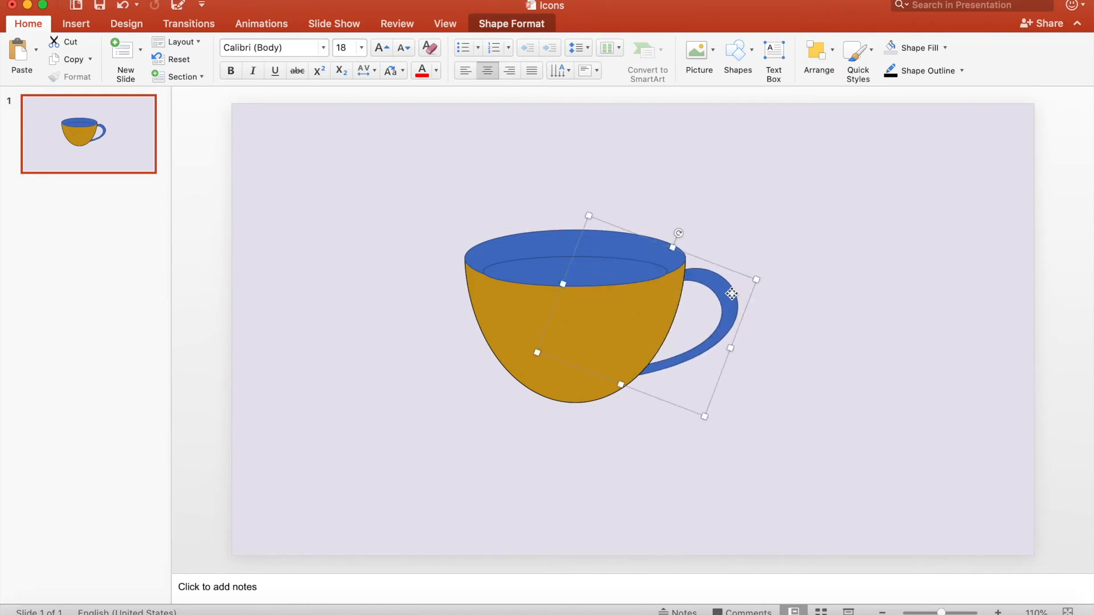
click(834, 352)
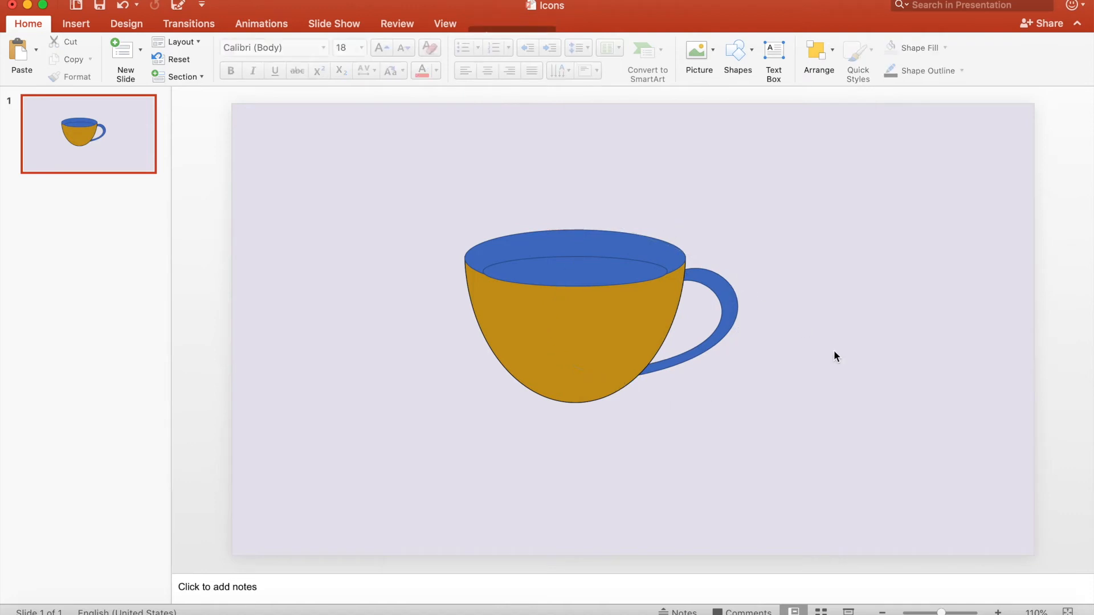
Fill the cup's handle with the recently used dark gold colour that matches the bowl
click(728, 313)
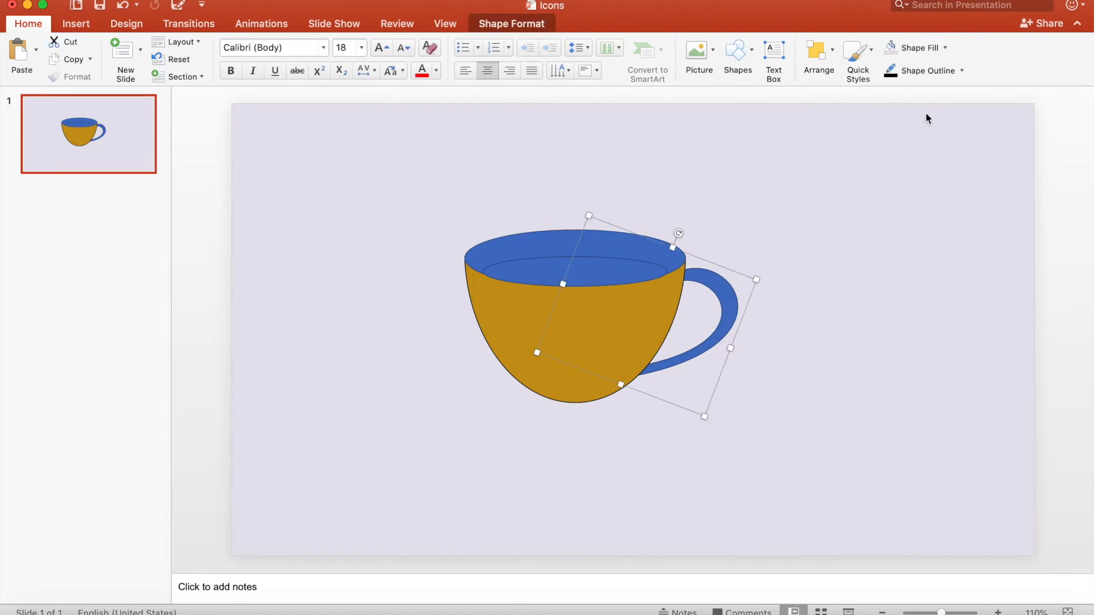
click(945, 48)
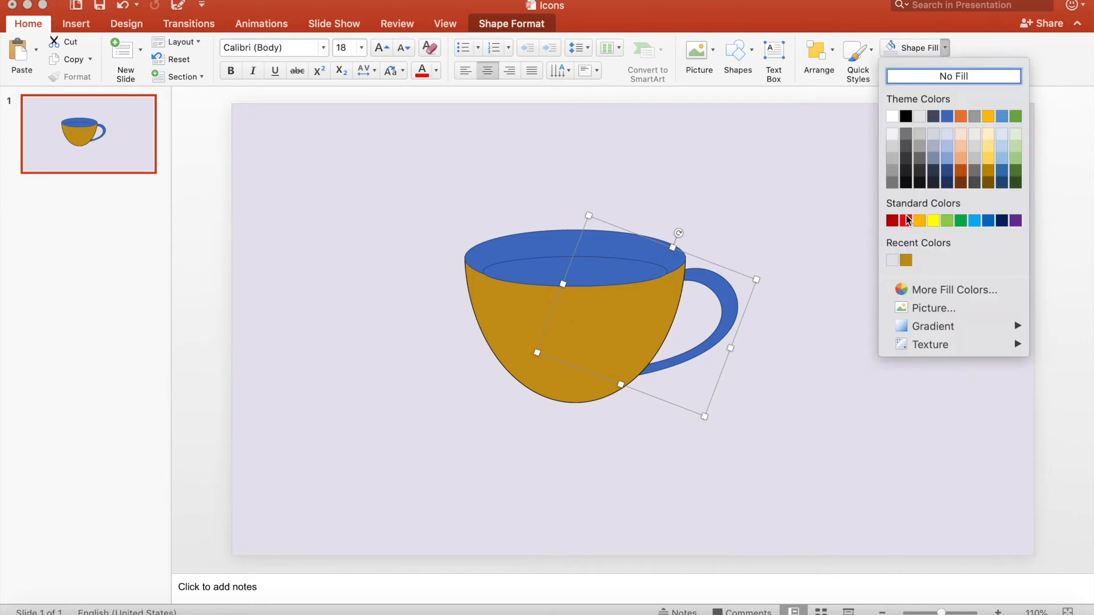
click(905, 260)
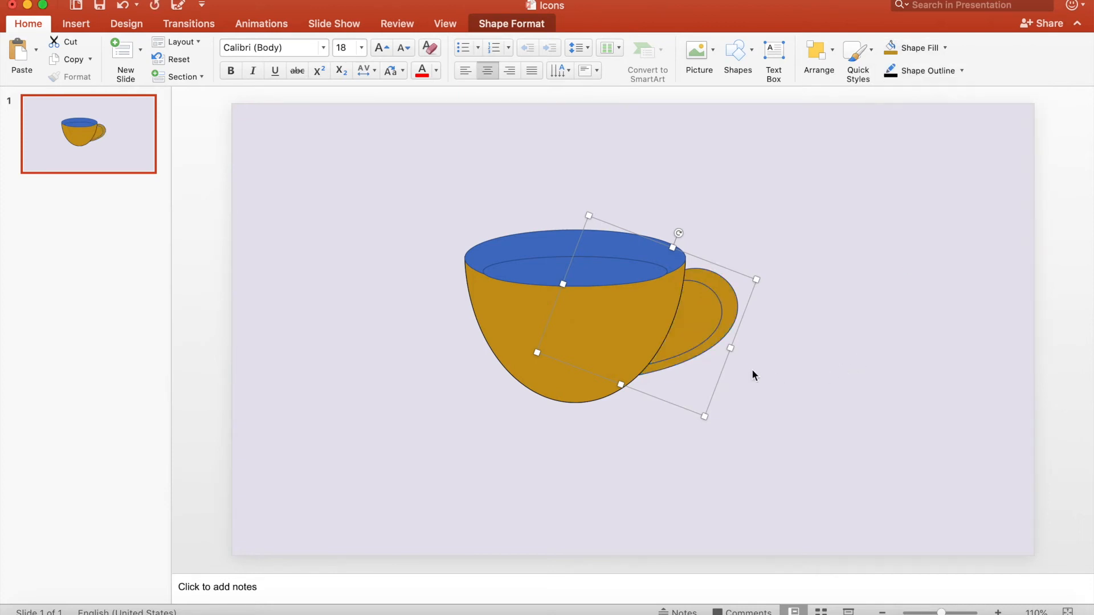
click(825, 356)
Fill the inner shape of the handle with the recent pale lavender that matches the slide background
double_click(718, 316)
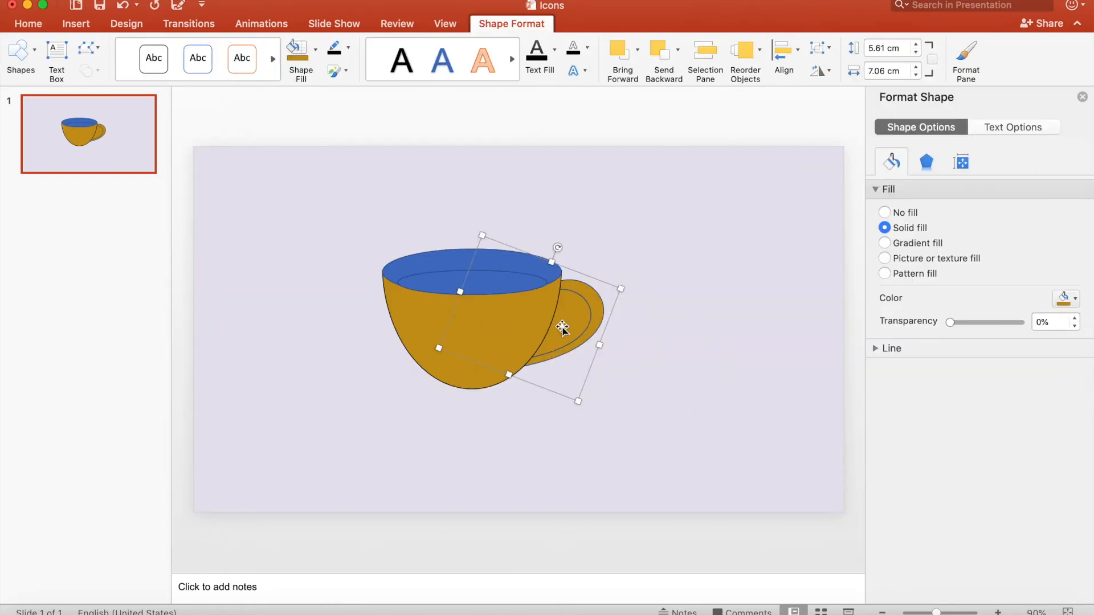
shift+click(562, 328)
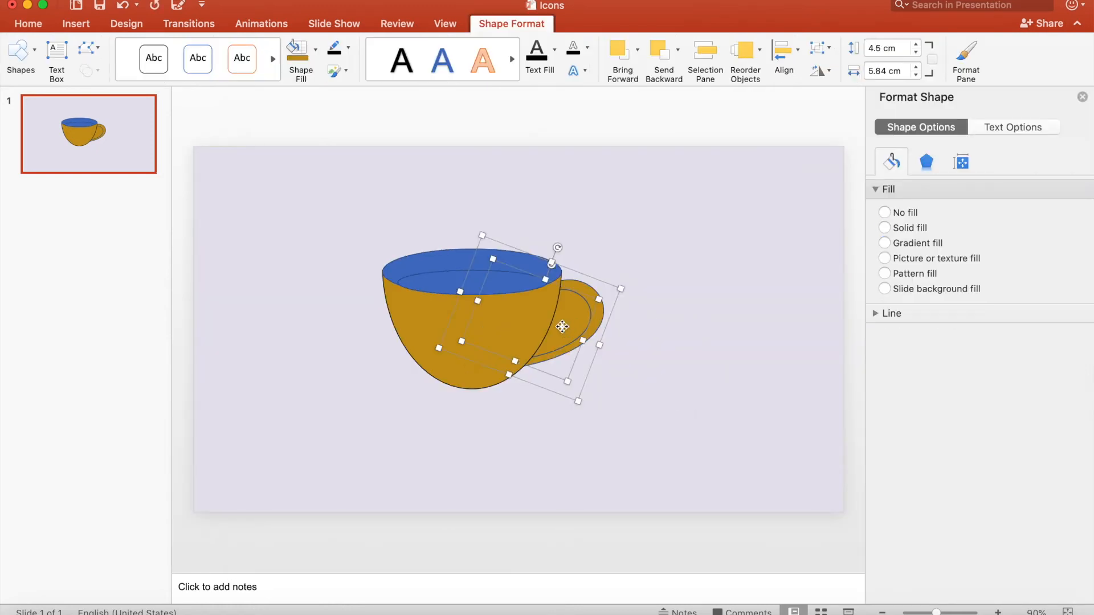
click(1082, 97)
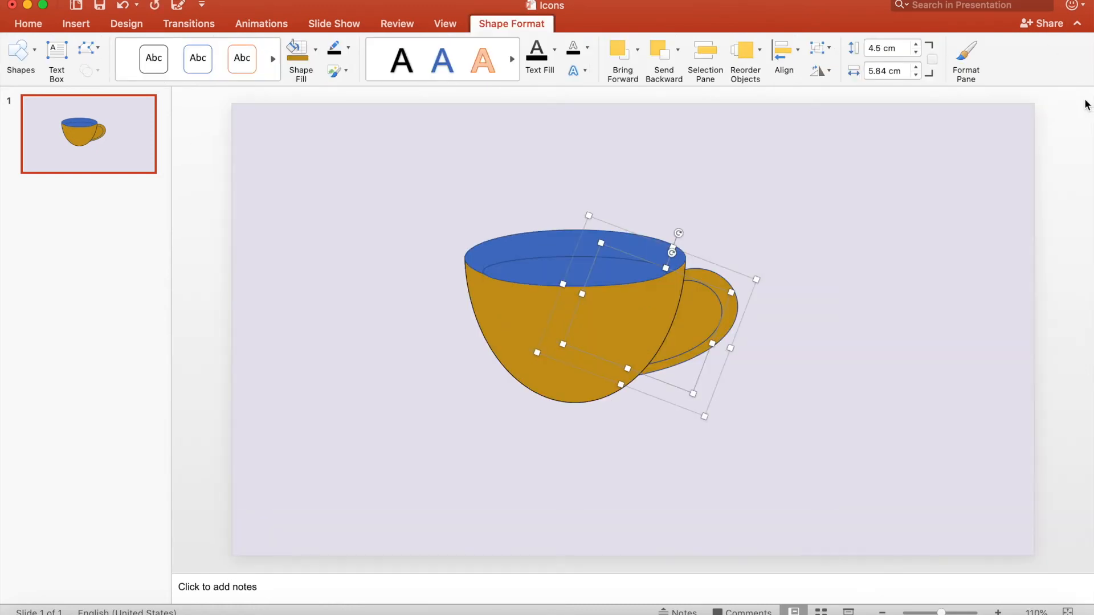
click(317, 50)
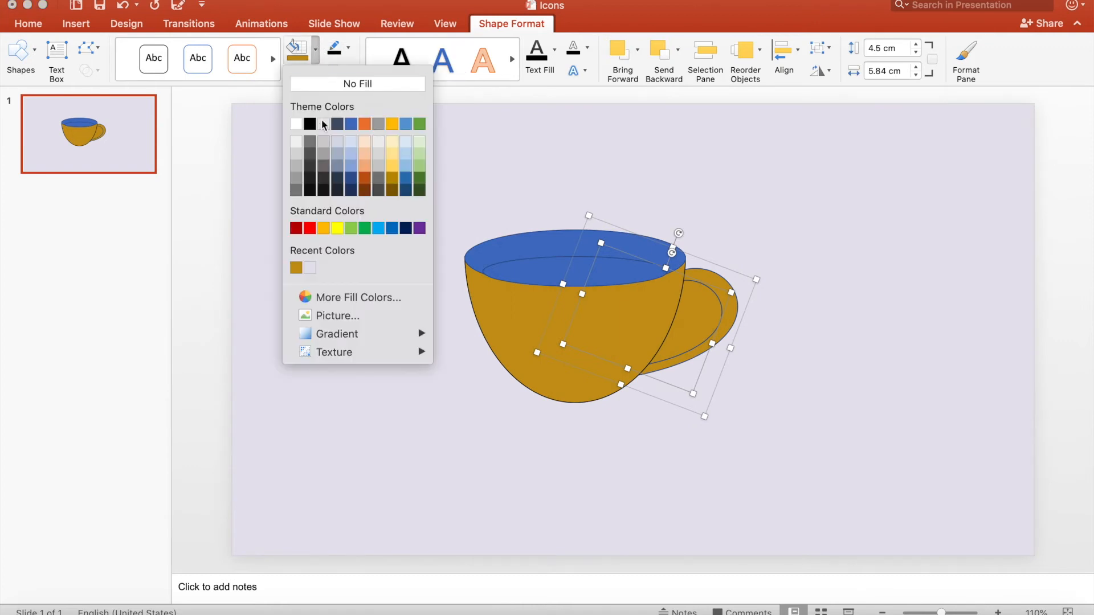
click(309, 268)
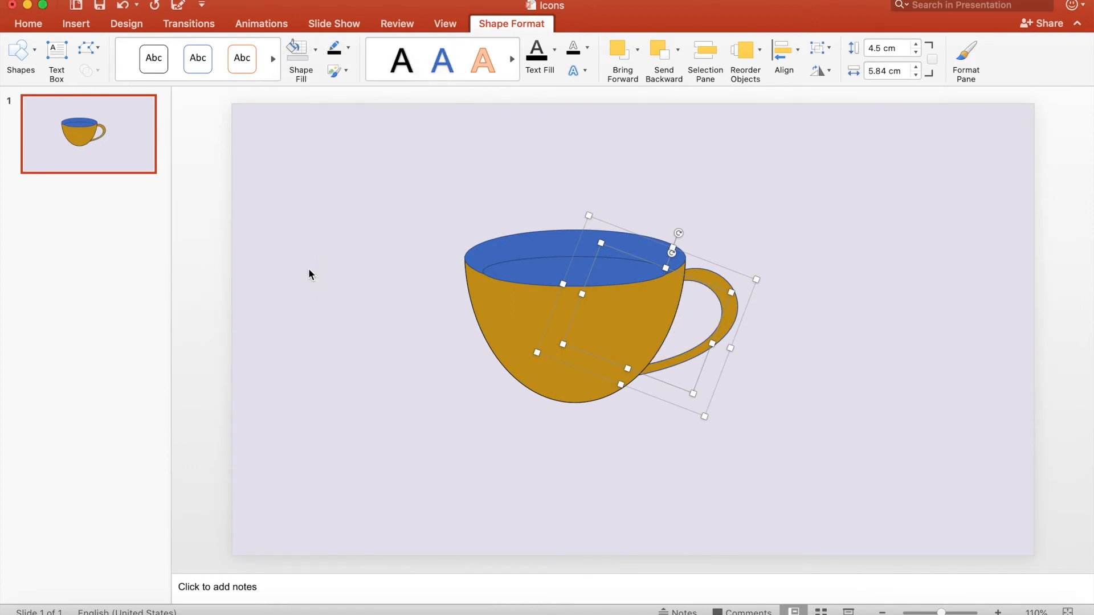
click(809, 372)
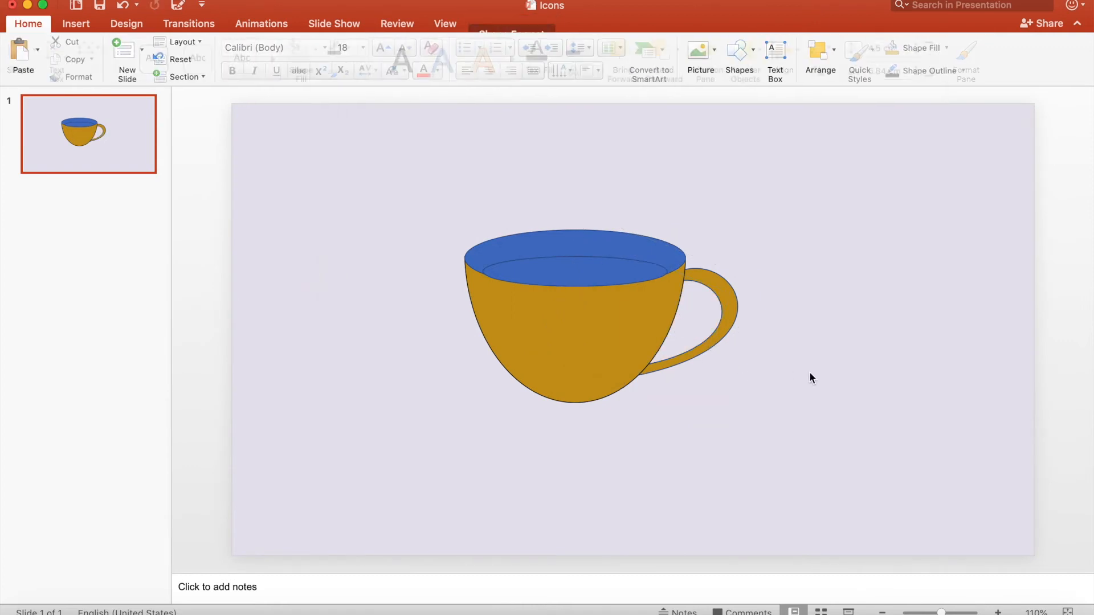
Fill the cup's large rim ellipse with the recently used dark gold colour
click(753, 52)
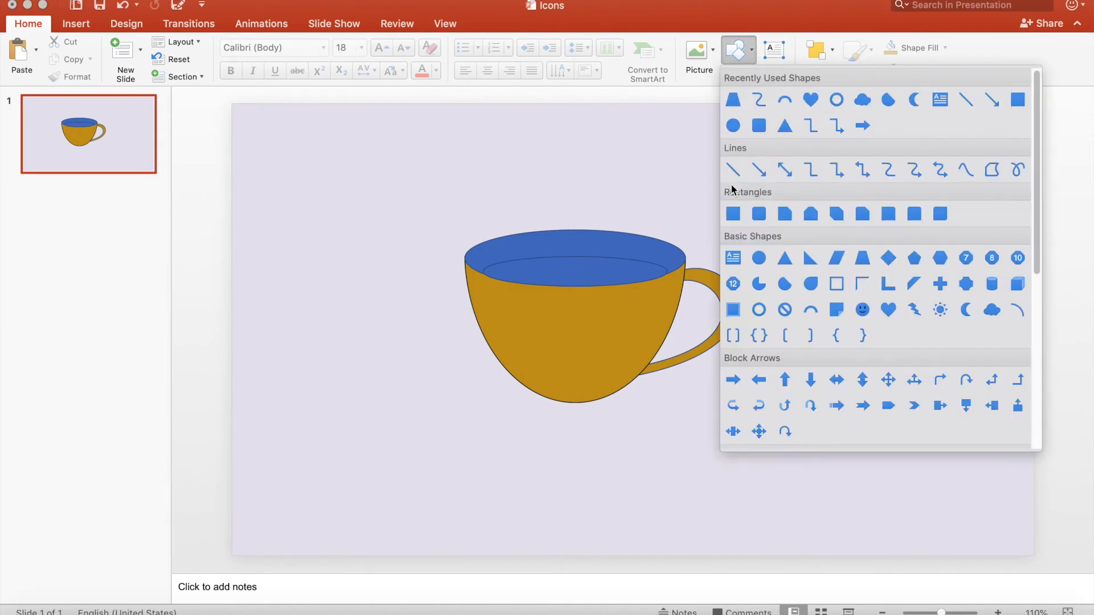
click(651, 263)
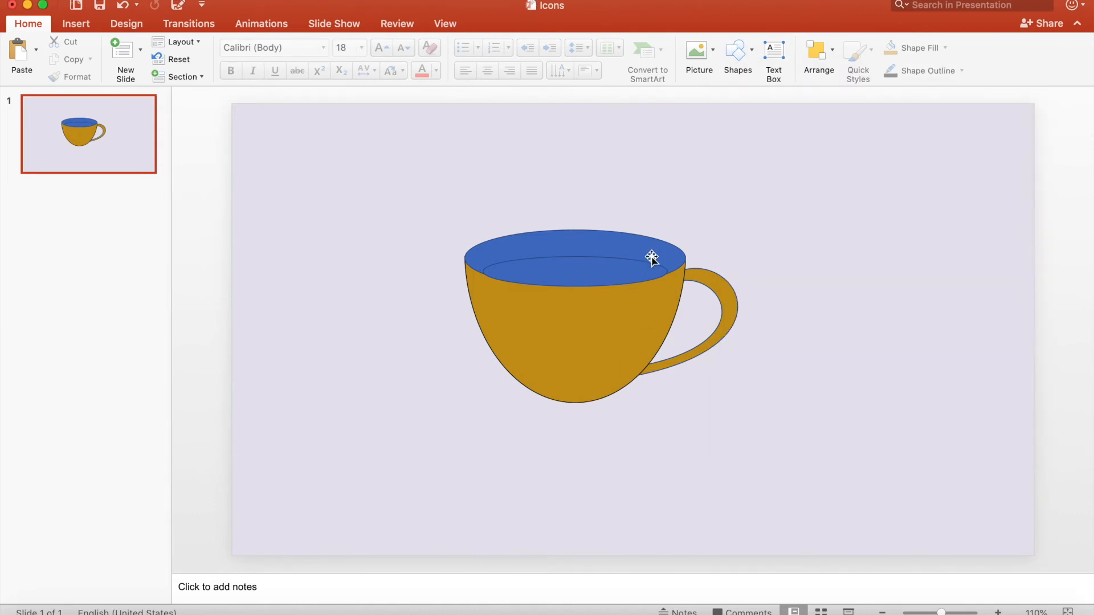
click(653, 255)
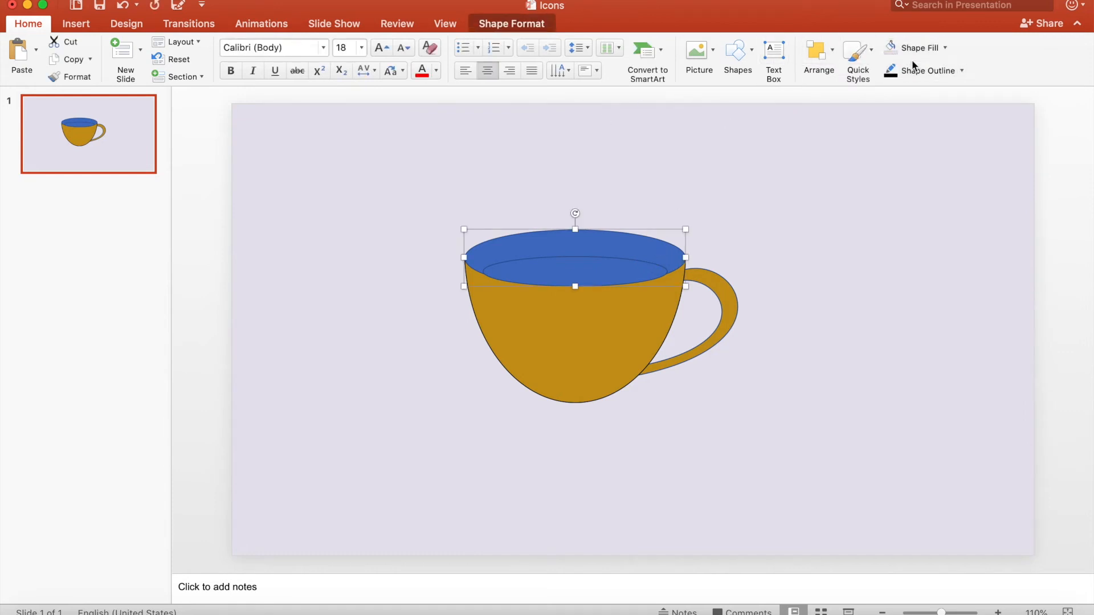
click(945, 49)
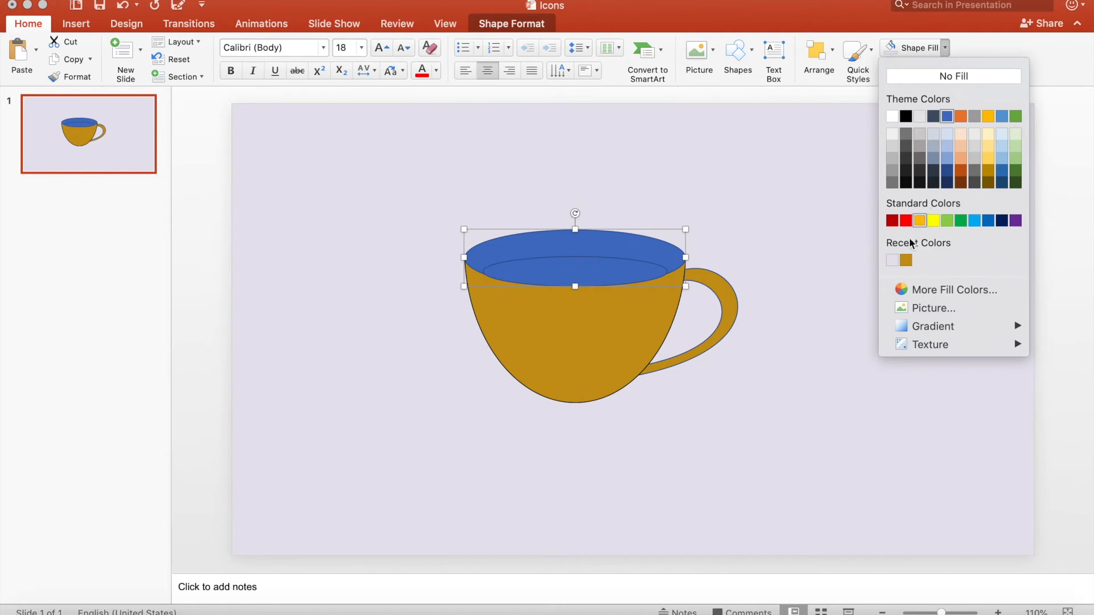
click(905, 259)
Fill the inner coffee ellipse with the darkest orange-brown theme shade
click(630, 276)
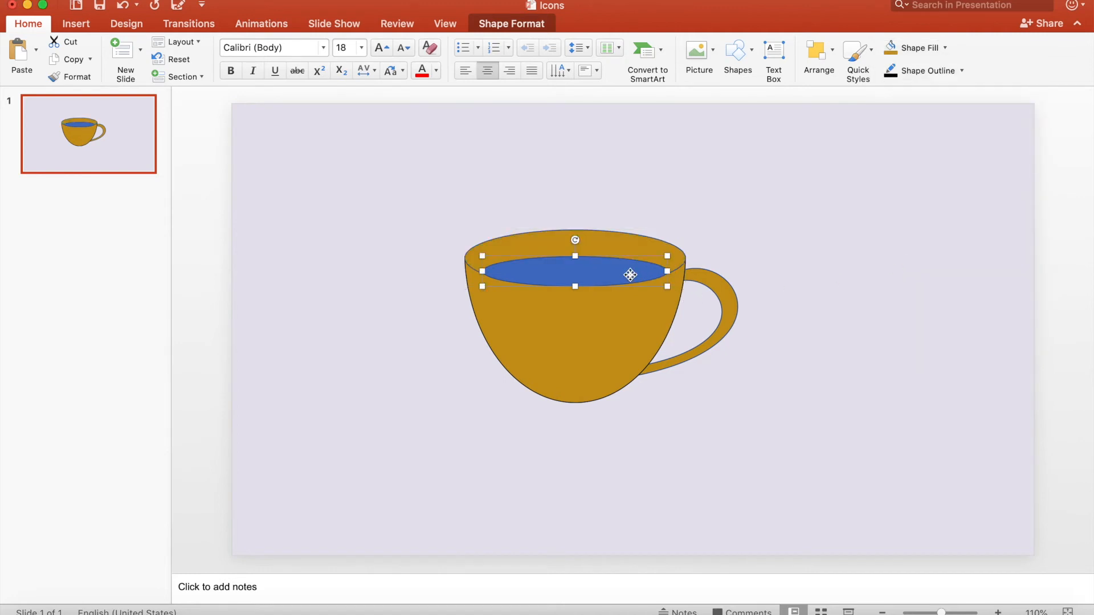
click(945, 49)
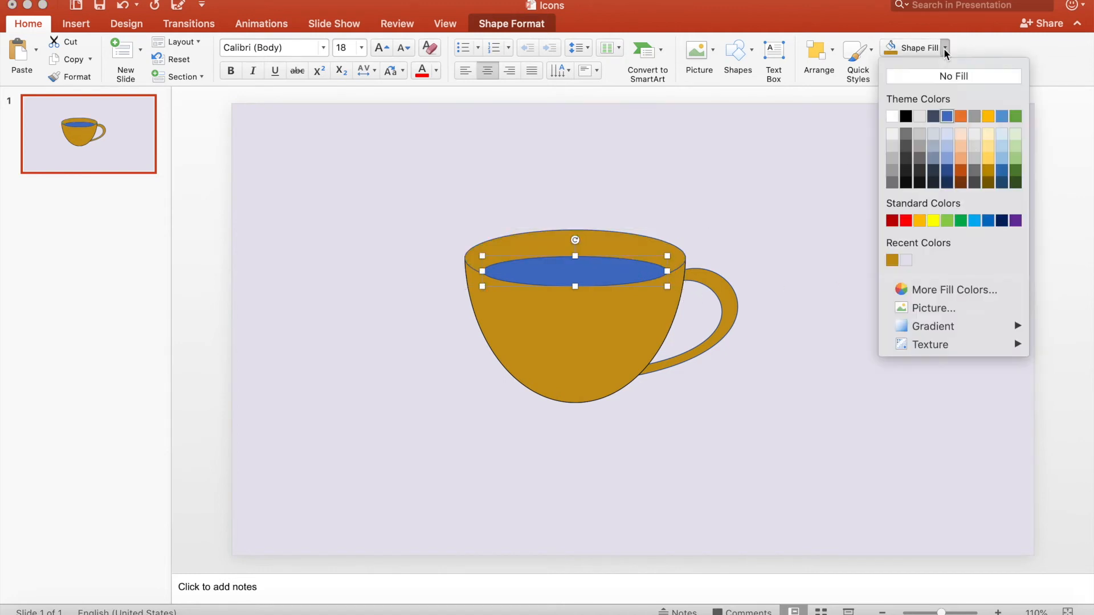
click(961, 171)
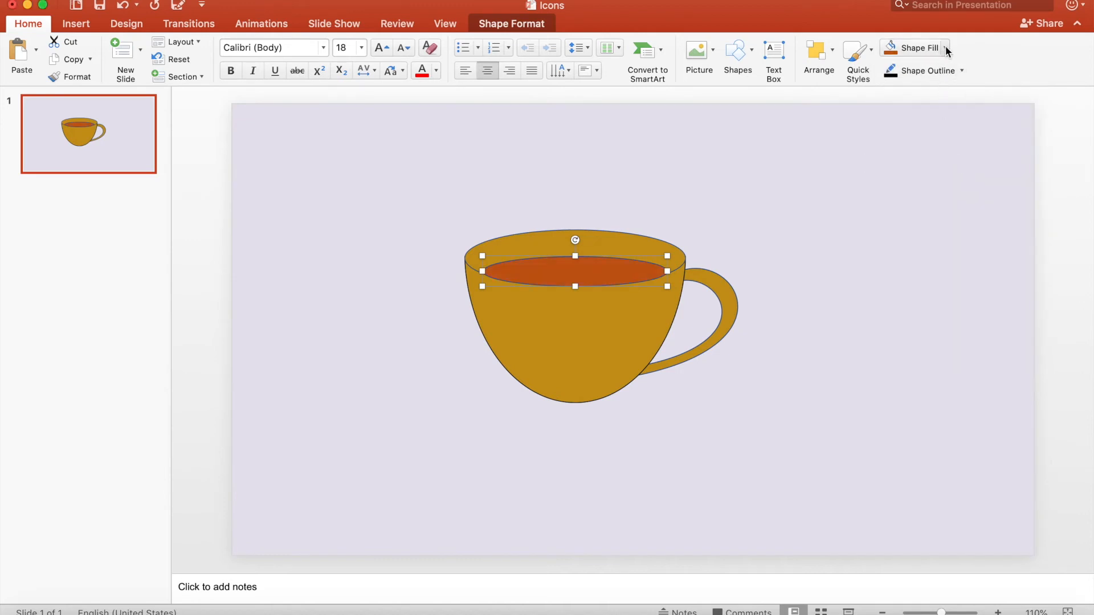
click(945, 47)
click(961, 182)
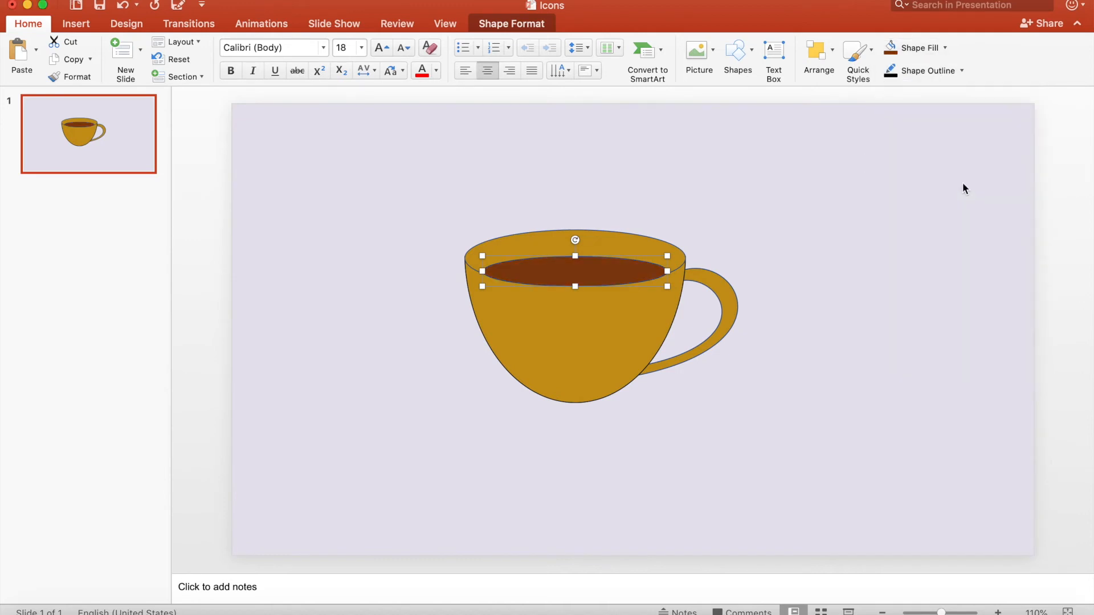
click(784, 294)
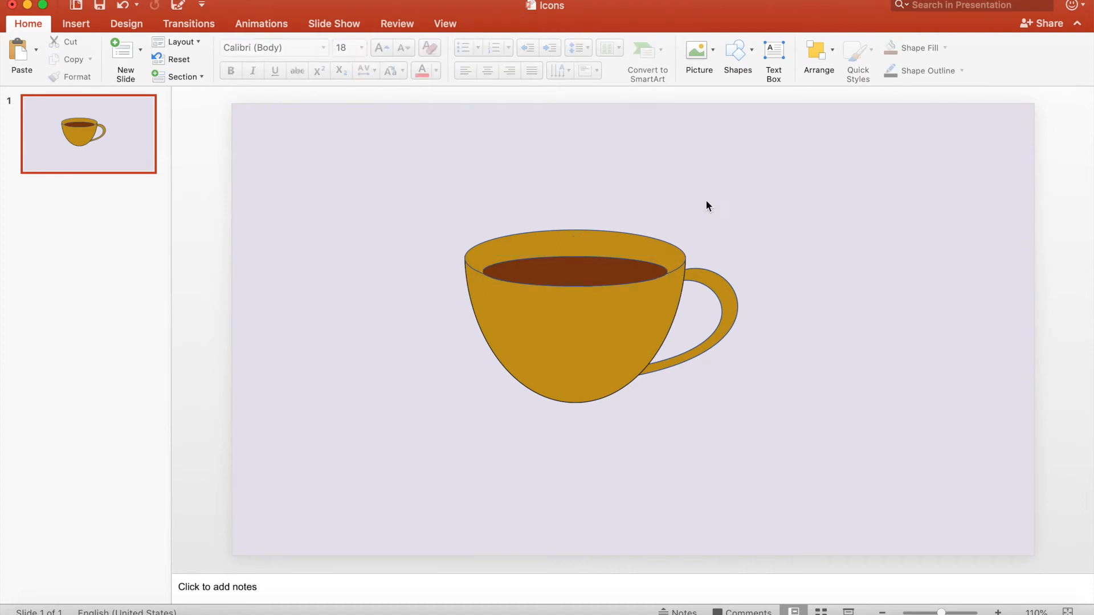
Draw a wide oval slightly wider than the cup and place it over the cup's base as a saucer
click(752, 47)
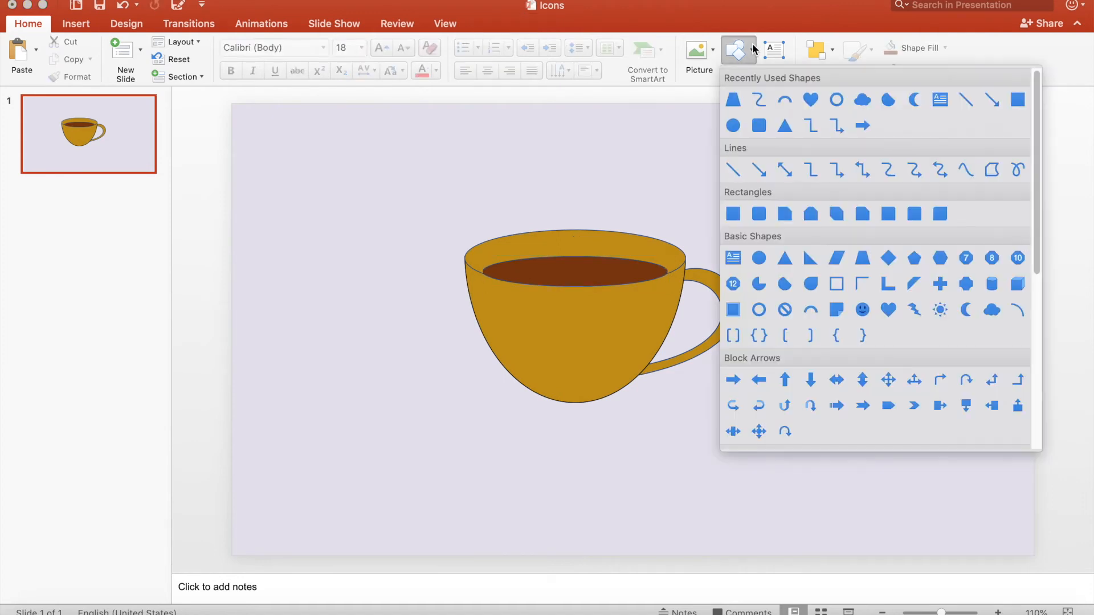
click(734, 125)
mouse_move(385, 386)
mouse_down()
mouse_move(481, 456)
mouse_move(643, 464)
mouse_up()
drag(518, 435, 592, 418)
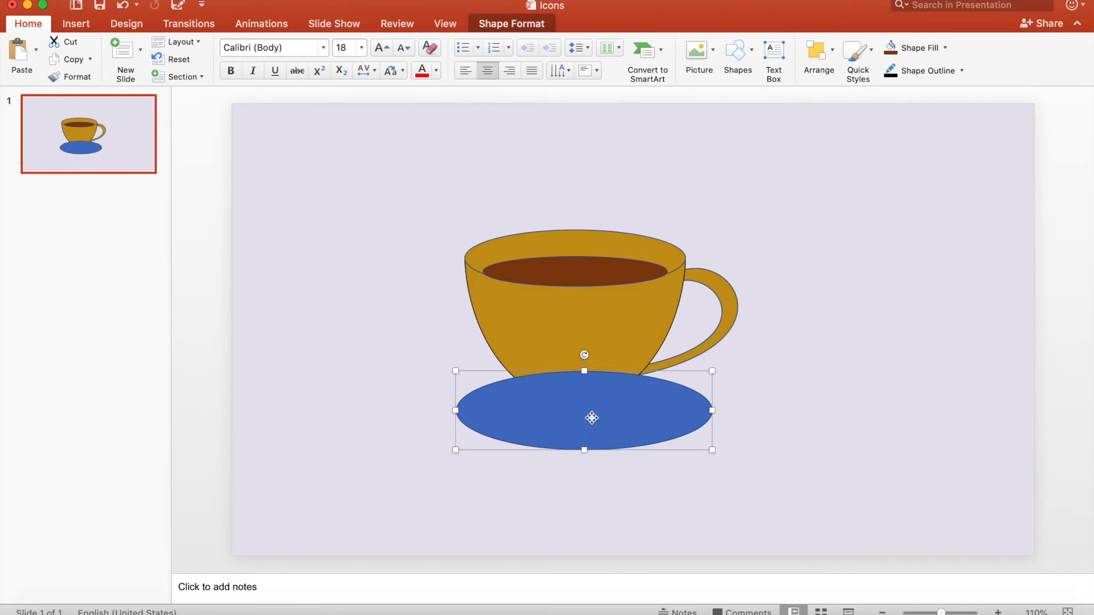
Send the saucer oval to the back and centre it beneath the cup
right_click(592, 422)
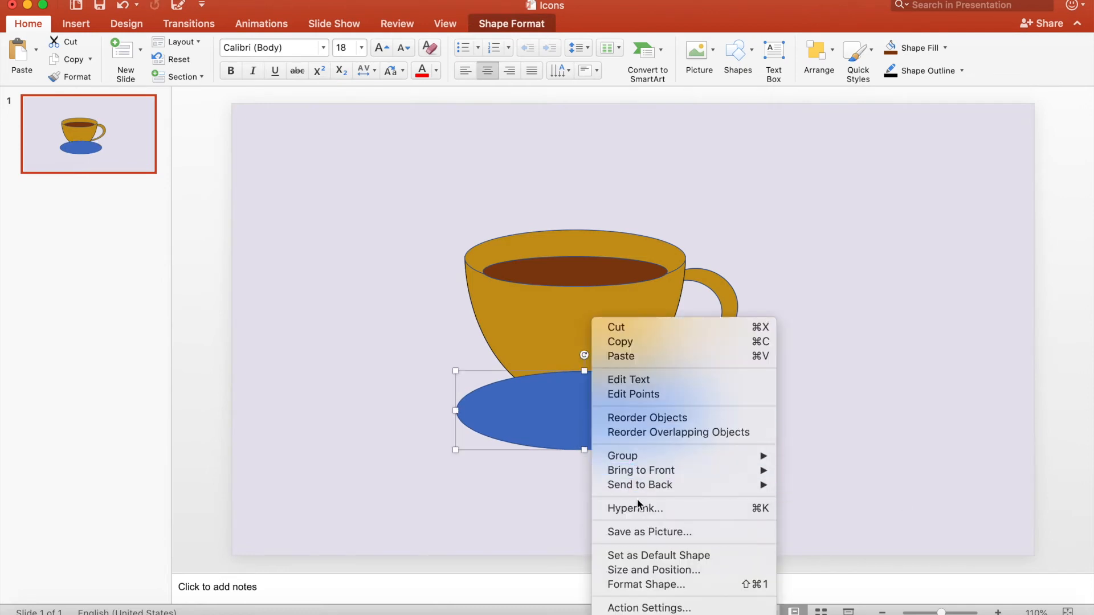
mouse_move(648, 485)
click(836, 483)
mouse_move(637, 409)
mouse_down()
mouse_move(621, 401)
mouse_move(633, 401)
mouse_up()
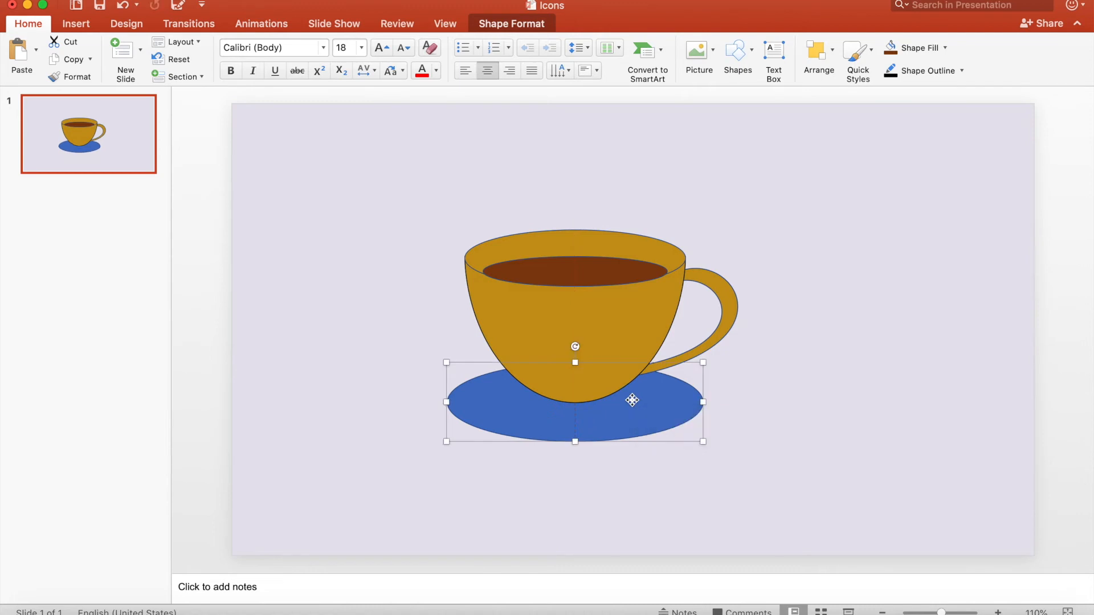
Paste a copy of the saucer oval, send it to the back and shrink it to about the cup's width
key(super+v)
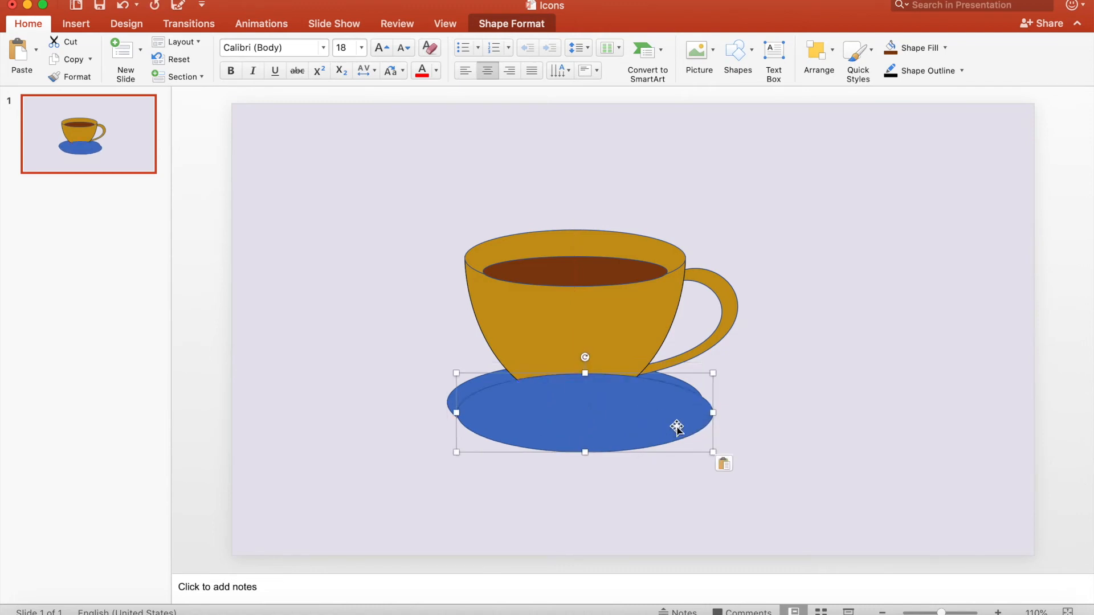
right_click(654, 421)
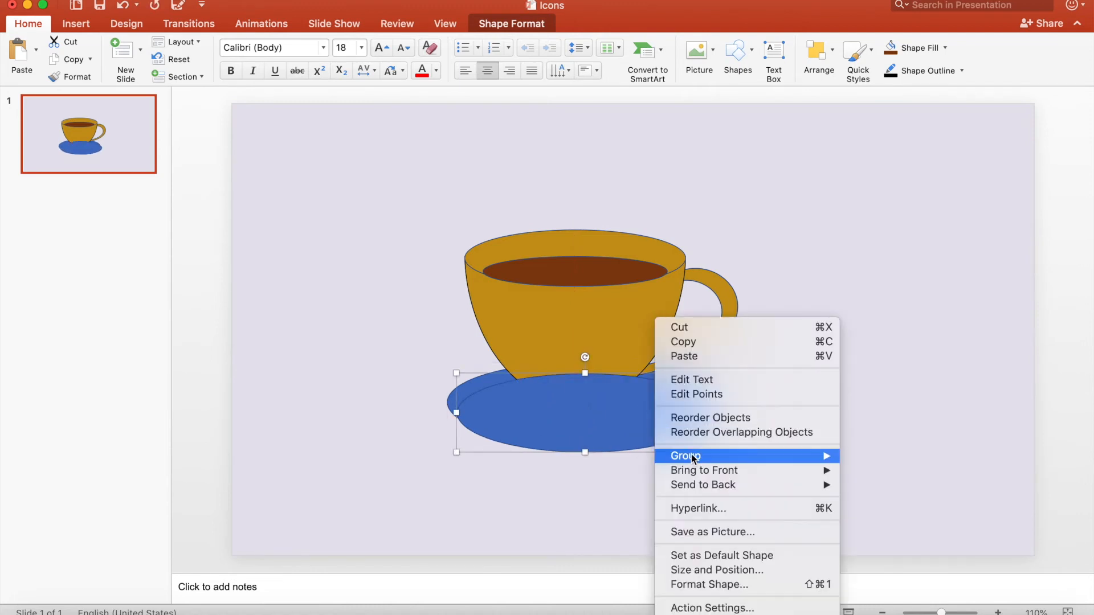
mouse_move(759, 483)
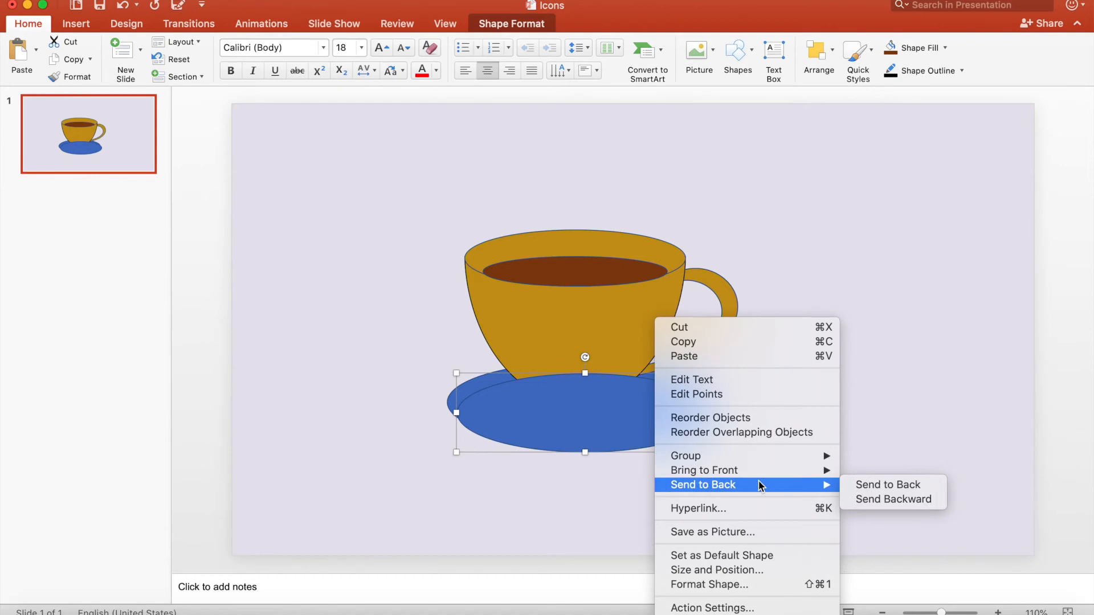
click(862, 485)
drag(712, 453, 689, 427)
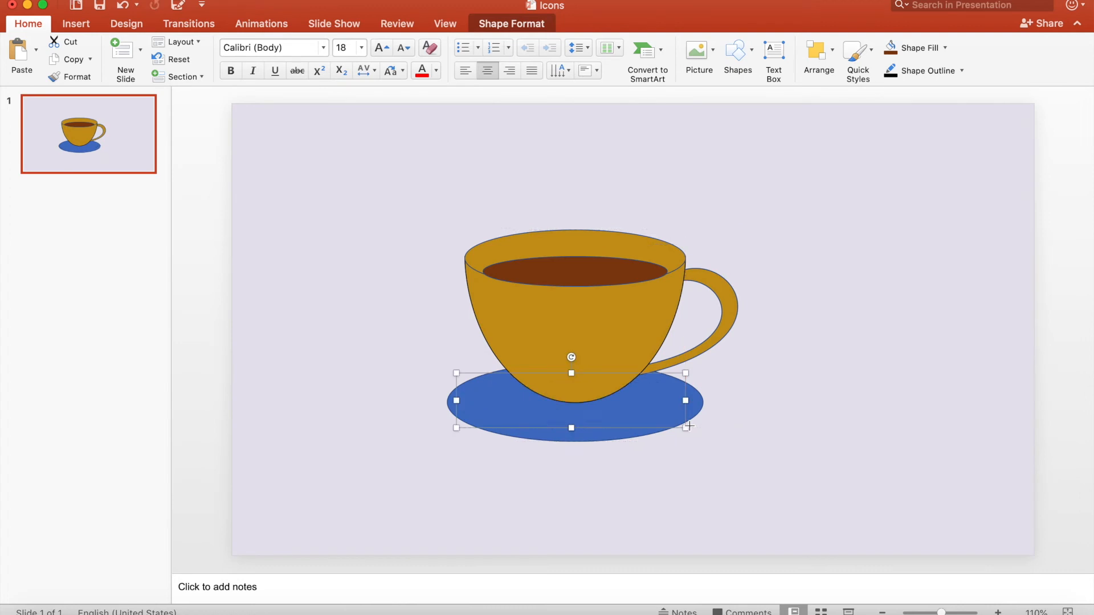
Enlarge the original saucer oval, placing it lower on the slide, and delete the smaller oval behind the cup
right_click(652, 413)
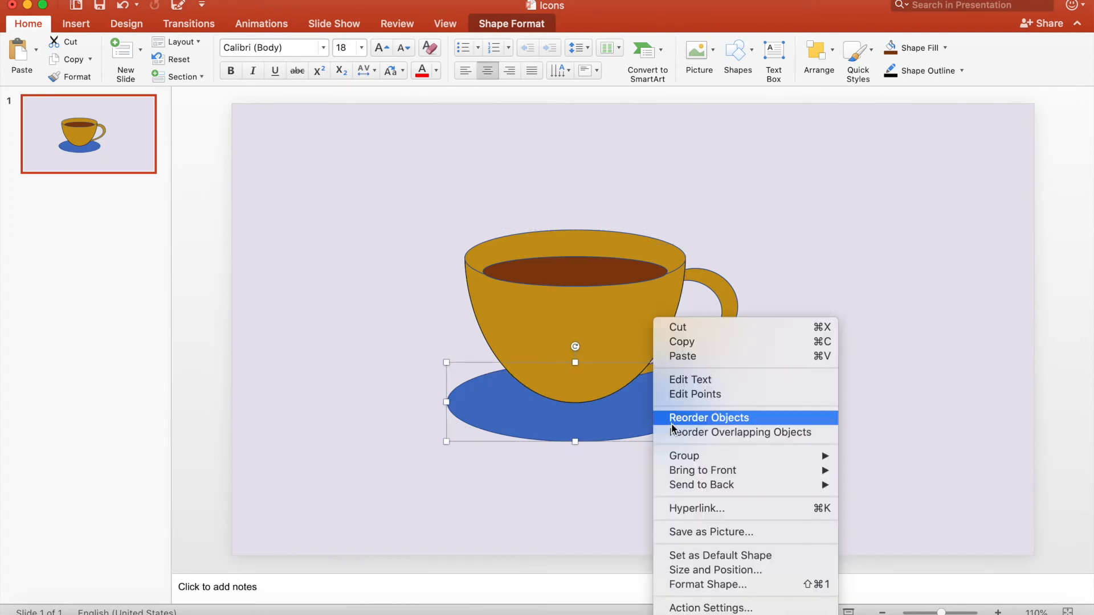
click(623, 422)
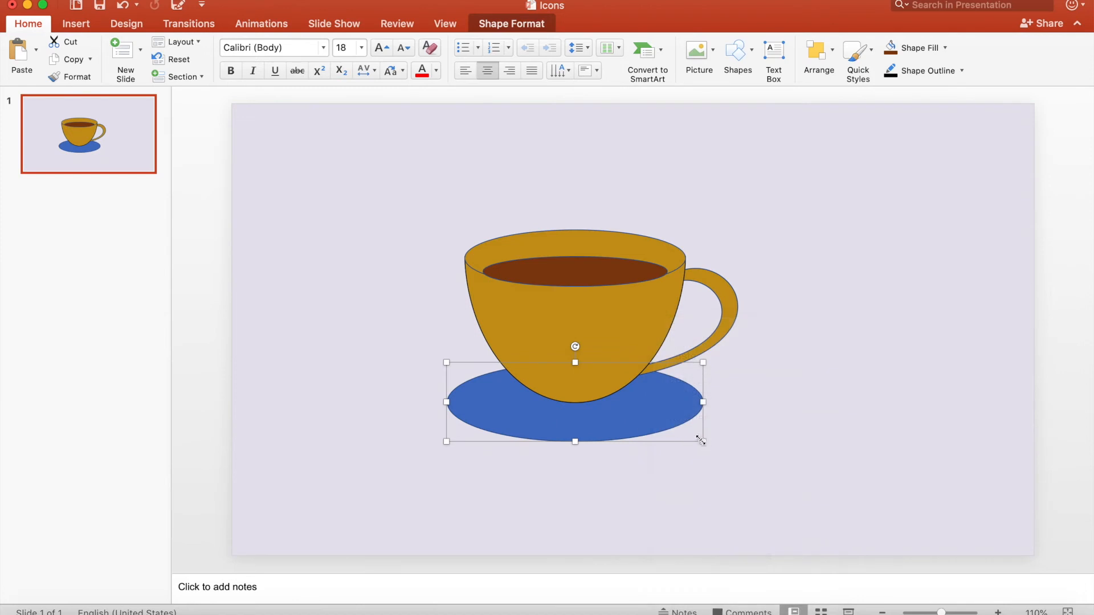
drag(704, 442, 667, 468)
click(662, 400)
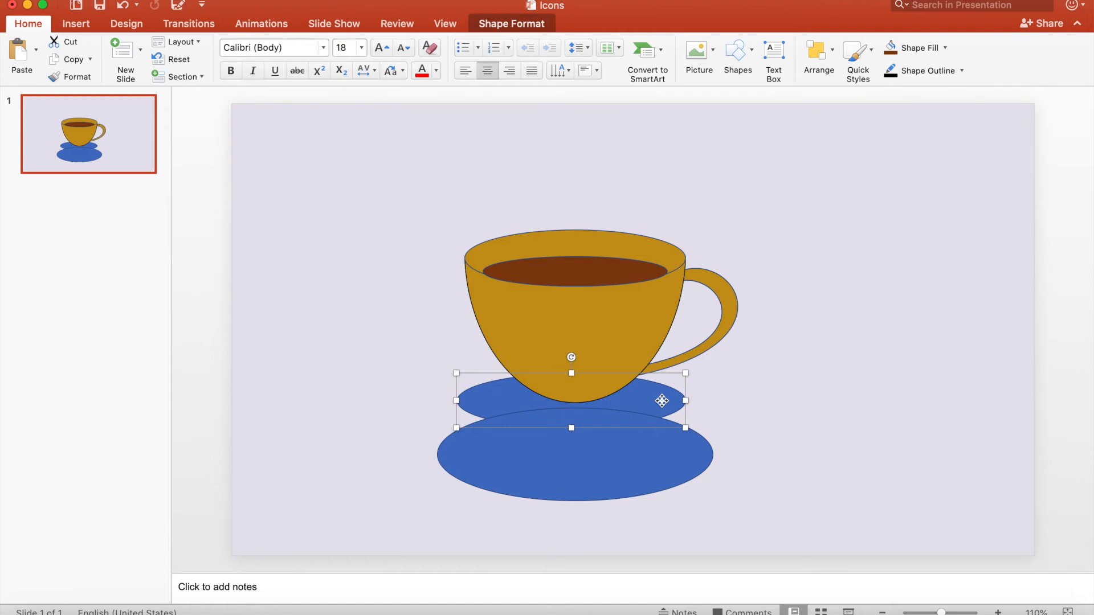
key(Delete)
Move the enlarged saucer oval back up under the cup's base and reduce its height to flatten it
drag(601, 454, 601, 407)
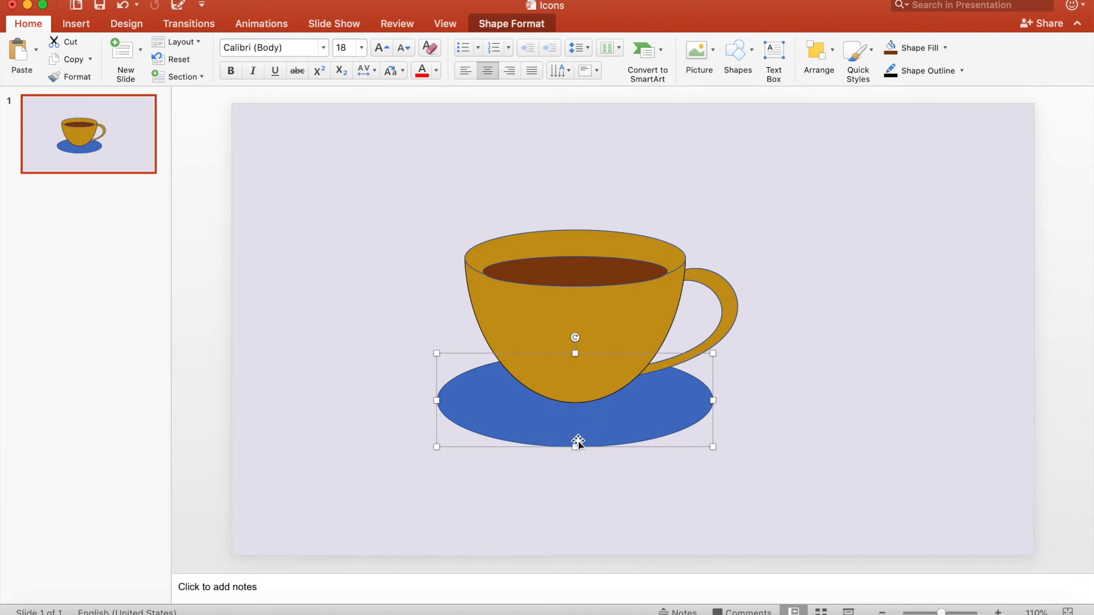
drag(576, 355, 590, 398)
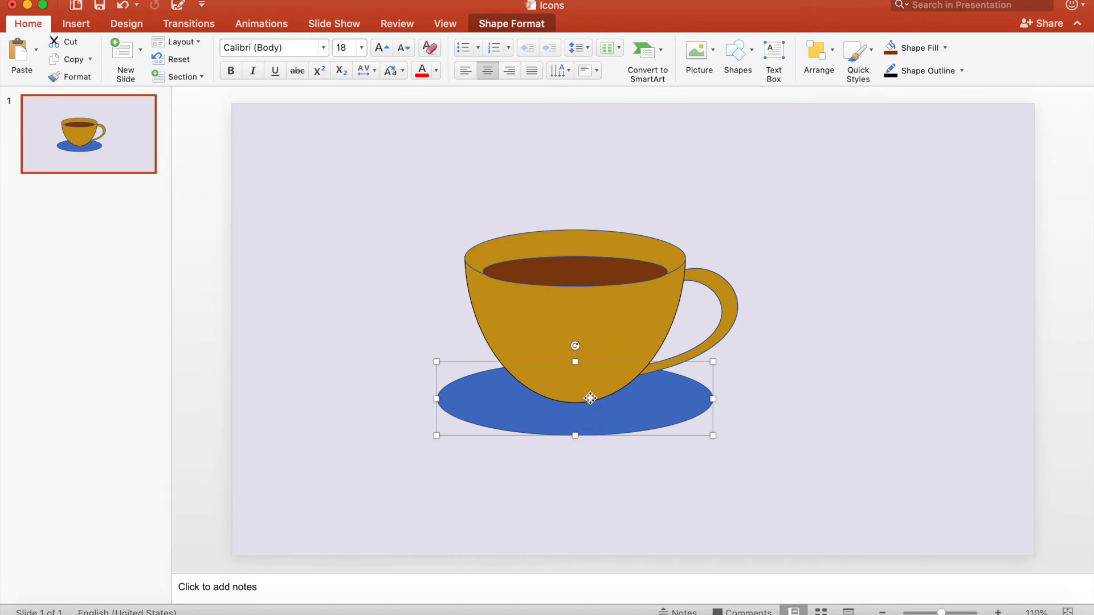
Paste a copy of the saucer oval, send it to the back and align it slightly below the original
key(super+v)
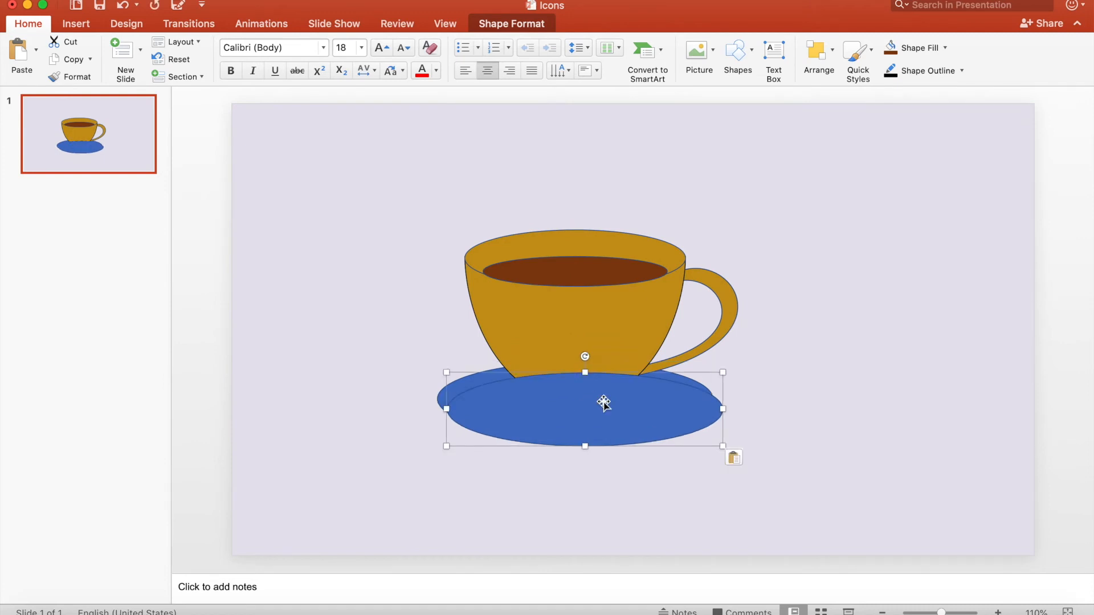
right_click(604, 403)
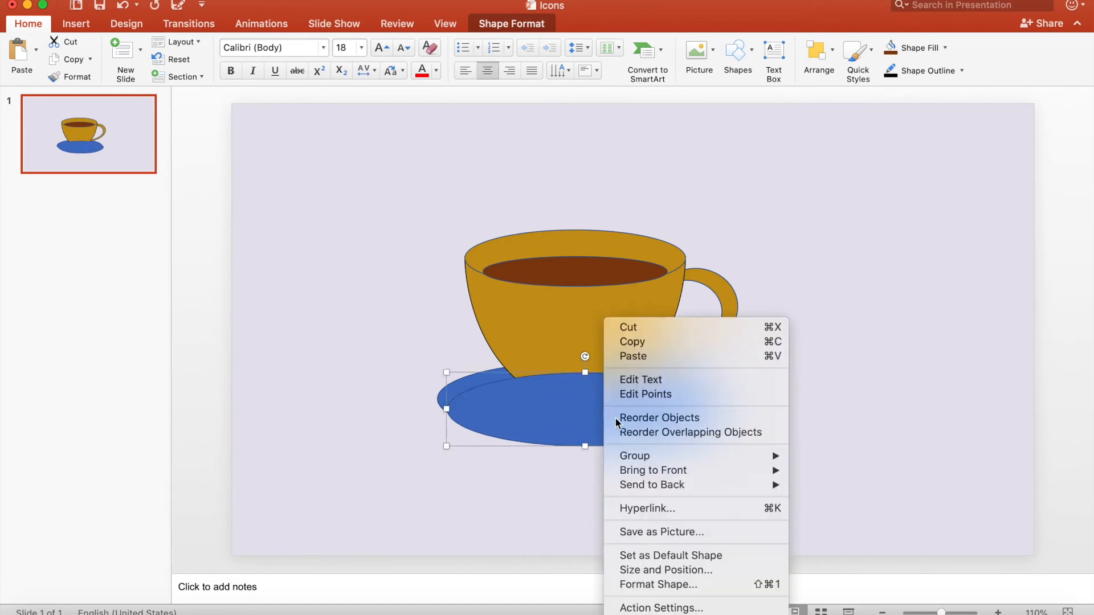
mouse_move(641, 485)
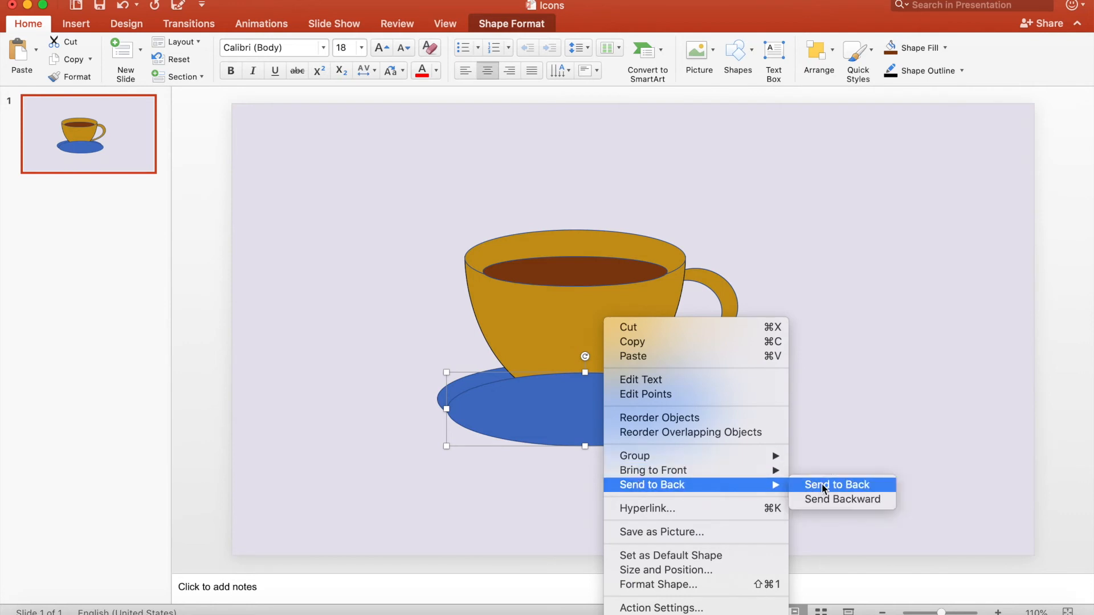
click(823, 485)
drag(644, 440, 631, 435)
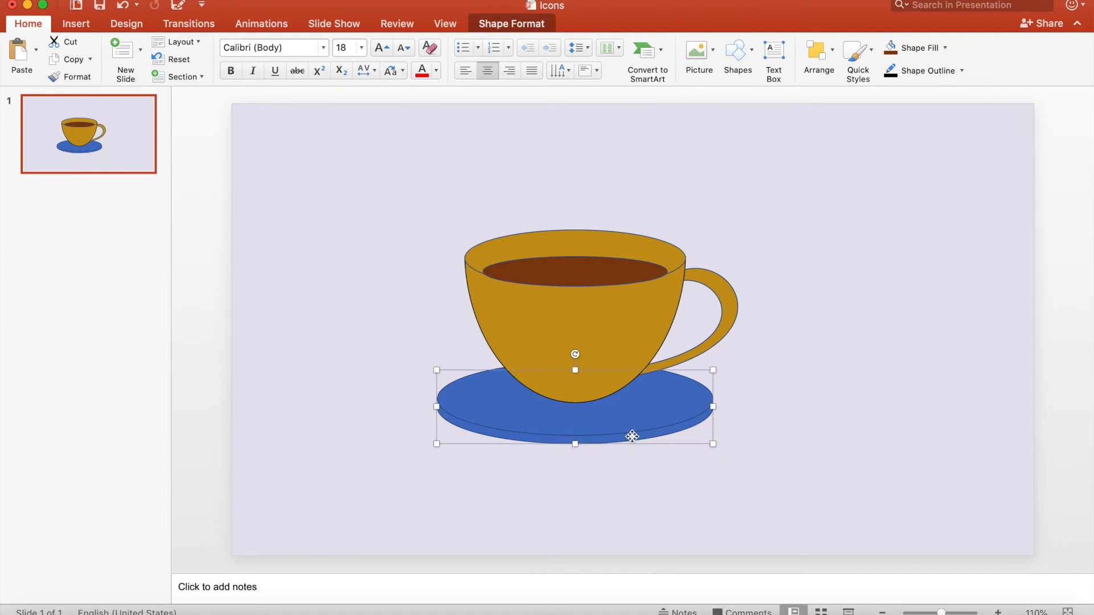
Widen the rear saucer oval on both sides and nudge it up to form an even rim around the front oval
drag(711, 406, 724, 407)
drag(437, 406, 423, 406)
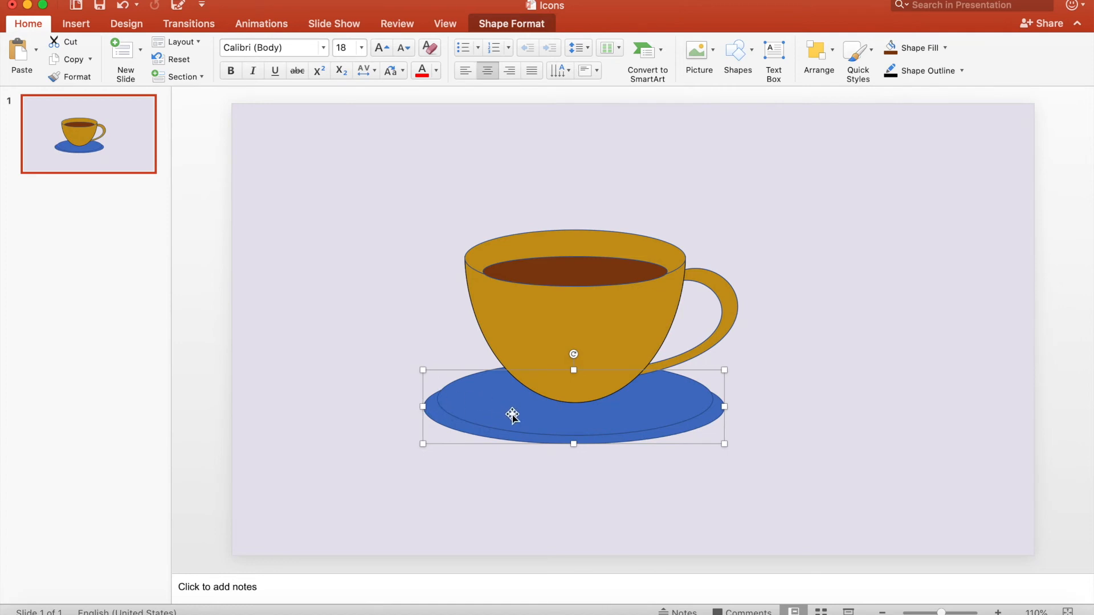
drag(695, 430, 696, 422)
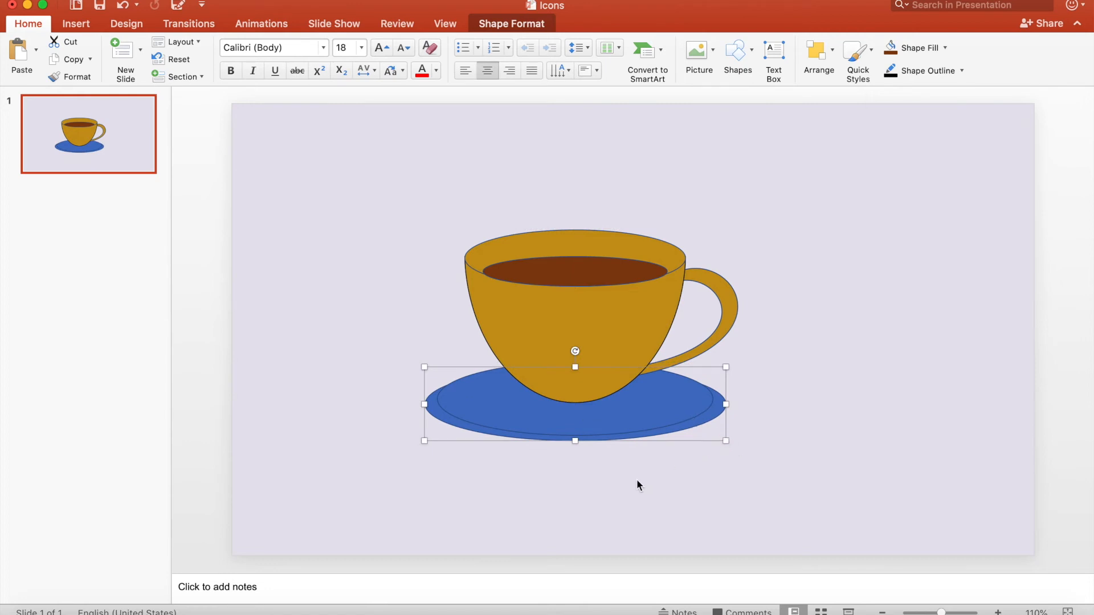
click(704, 508)
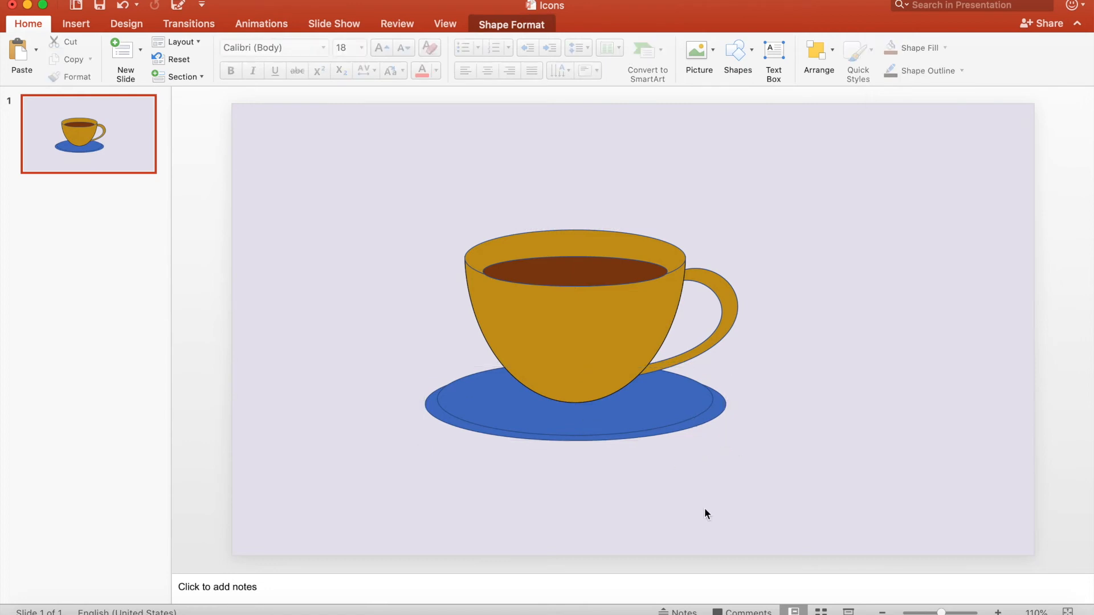
Fill both saucer ovals with the darkest gold theme colour
click(643, 406)
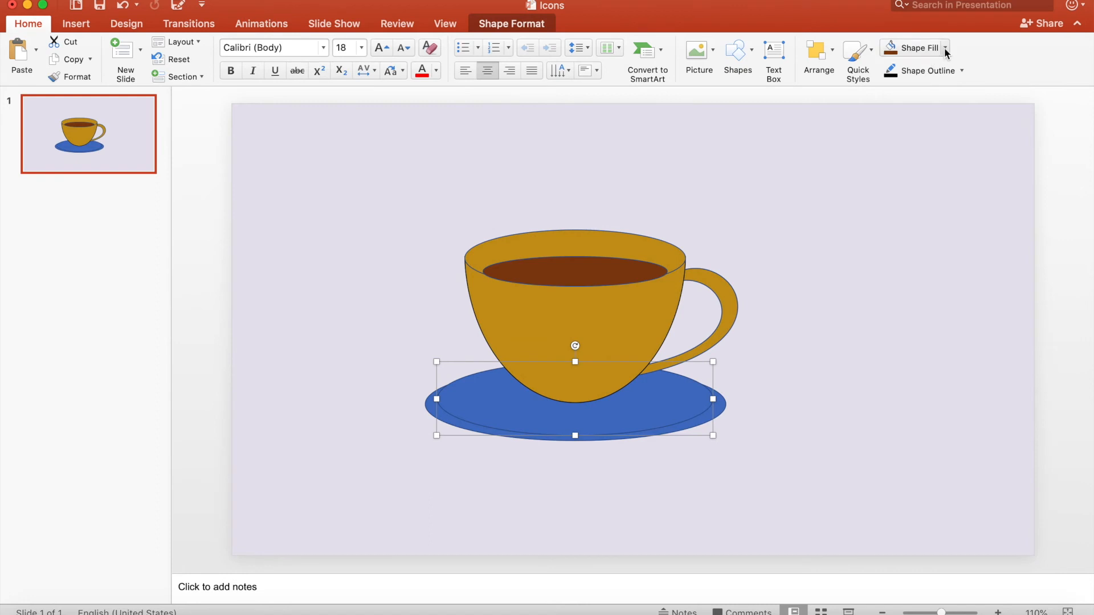
click(944, 49)
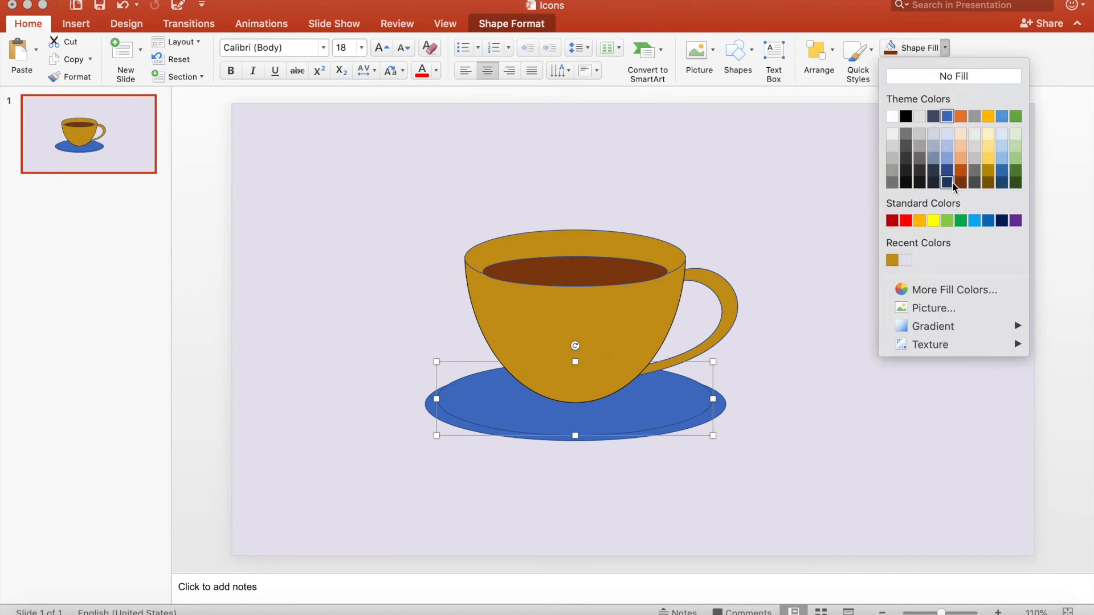
click(989, 184)
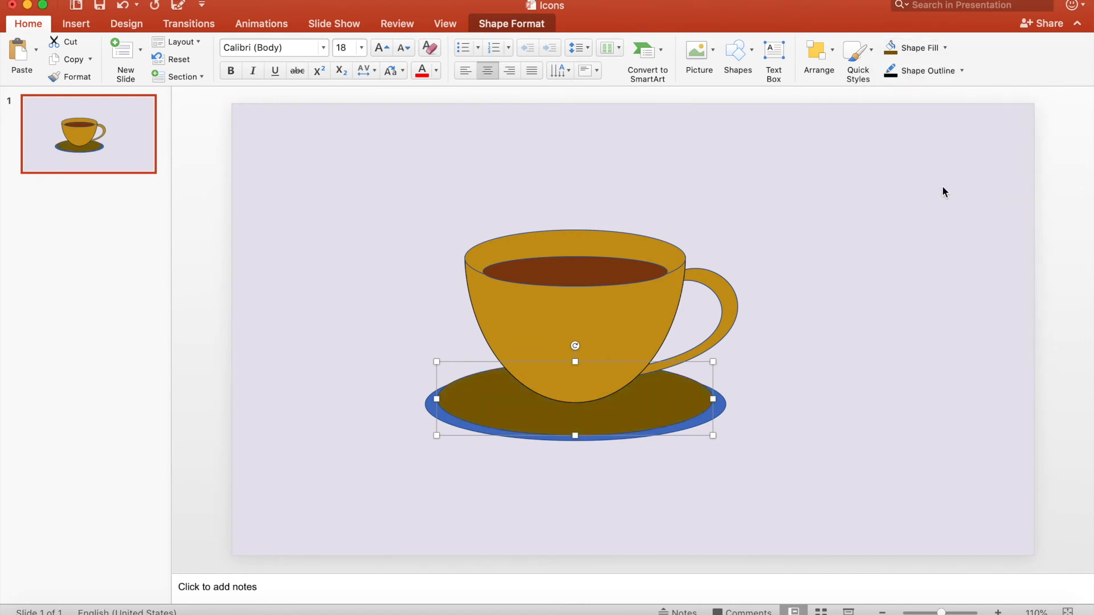
click(719, 407)
click(912, 48)
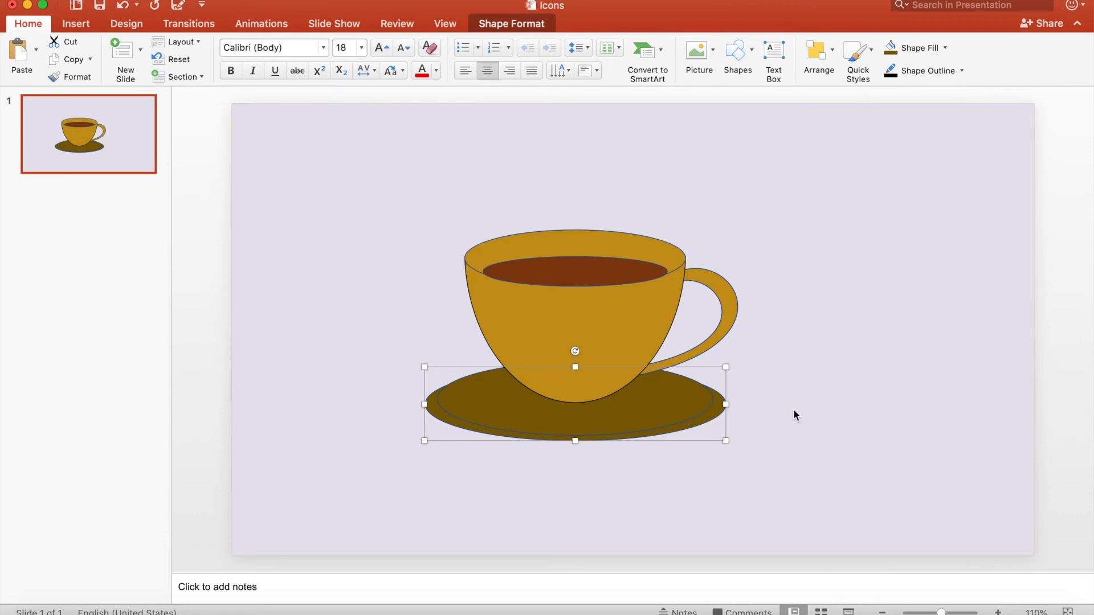
click(730, 406)
click(717, 403)
shift+click(677, 397)
shift+click(731, 298)
shift+click(624, 334)
shift+click(513, 245)
shift+click(530, 268)
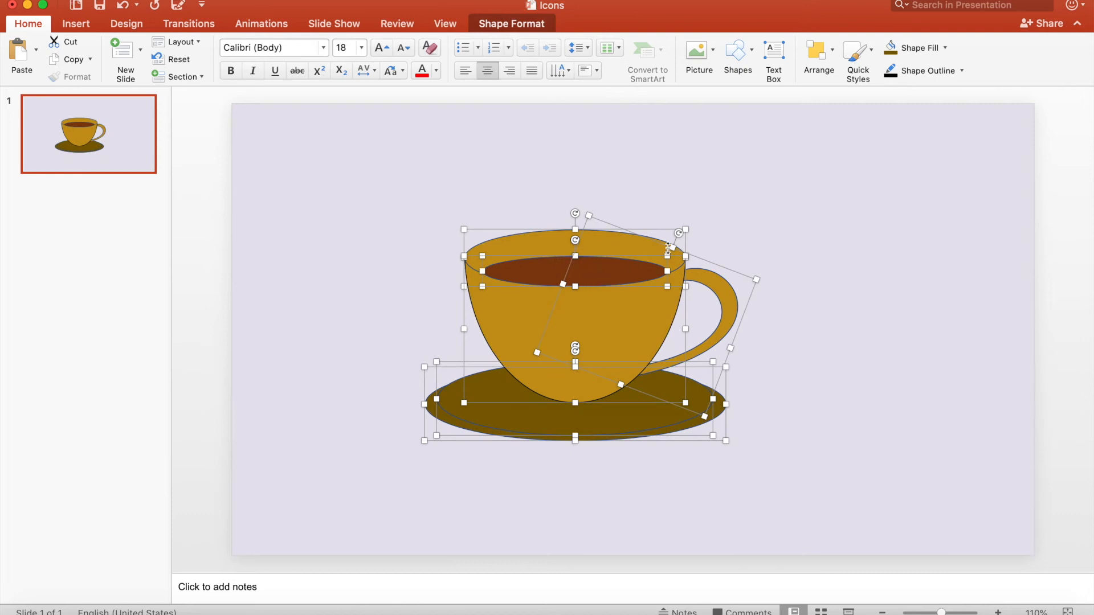
click(874, 217)
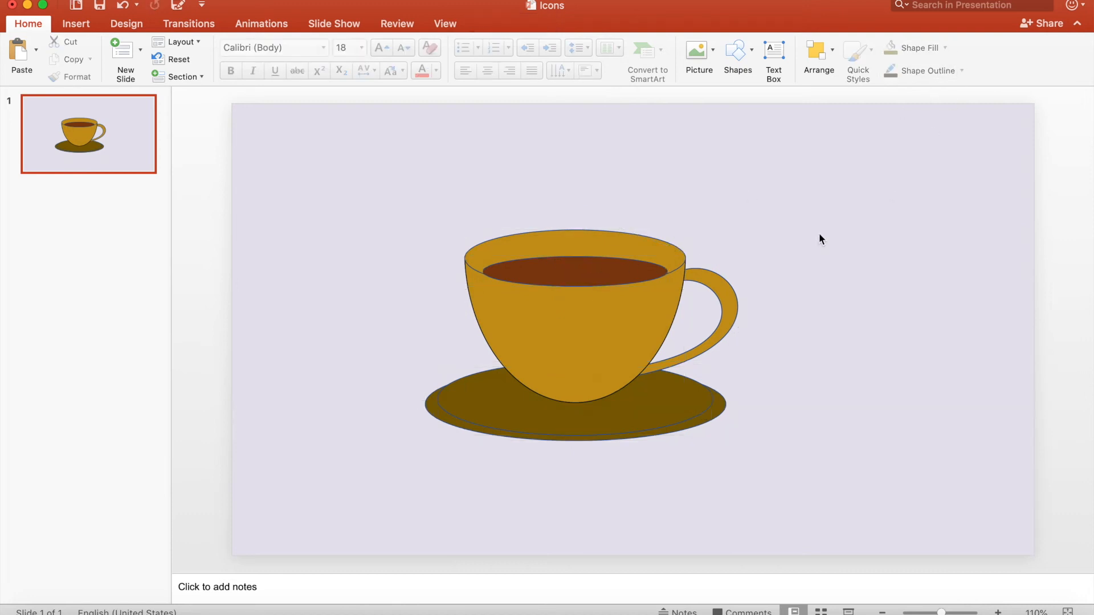
Set a 4½ pt outline weight on the cup rim, cup body, handle and both saucer ovals
click(583, 239)
shift+click(587, 329)
shift+click(733, 301)
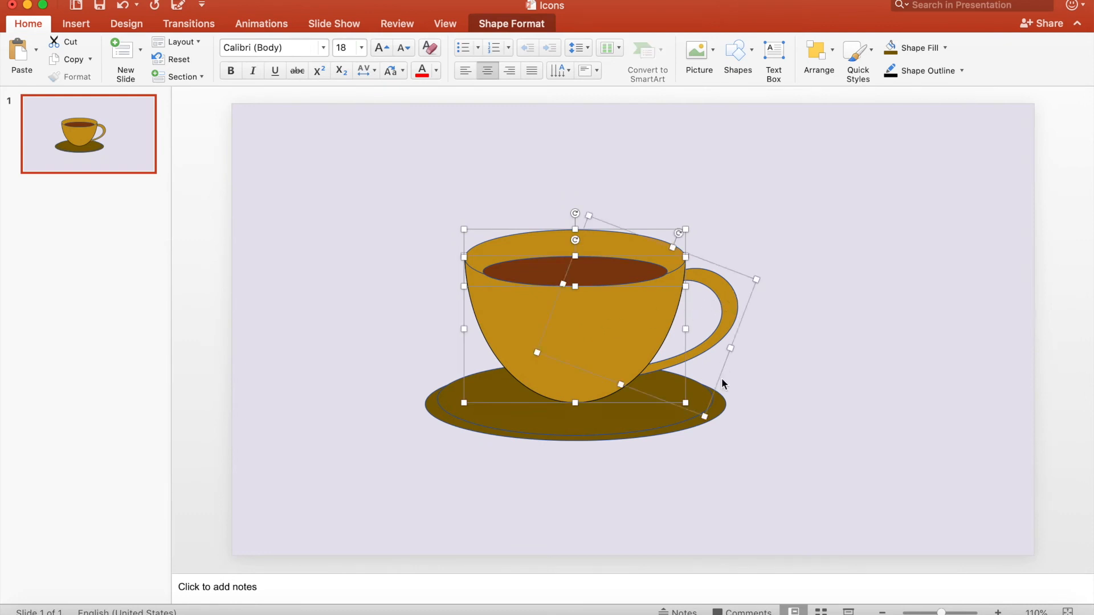
shift+click(640, 419)
shift+click(718, 409)
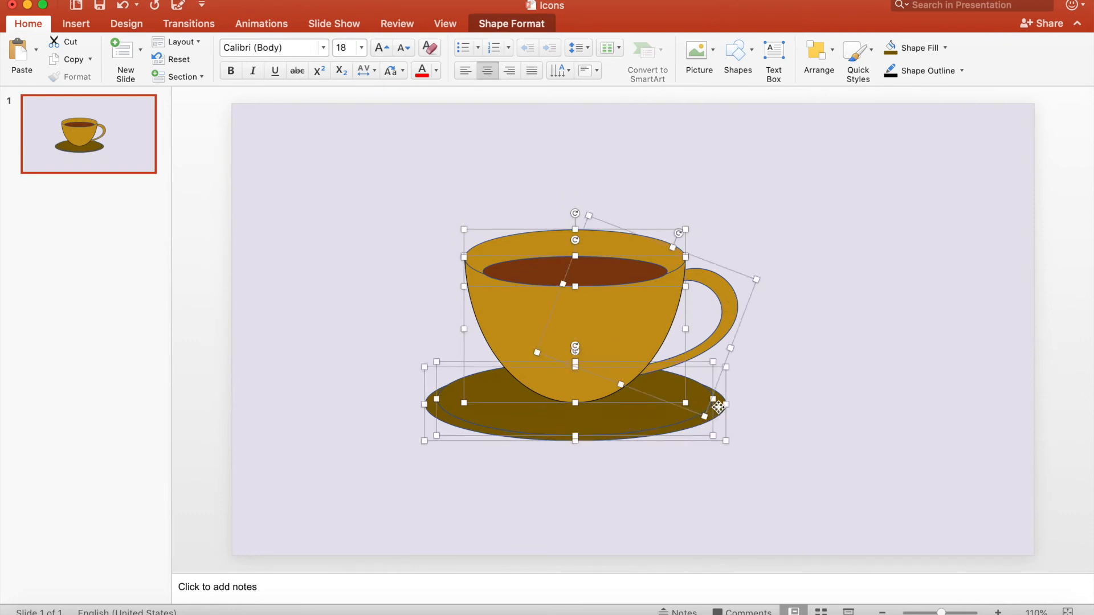
click(963, 70)
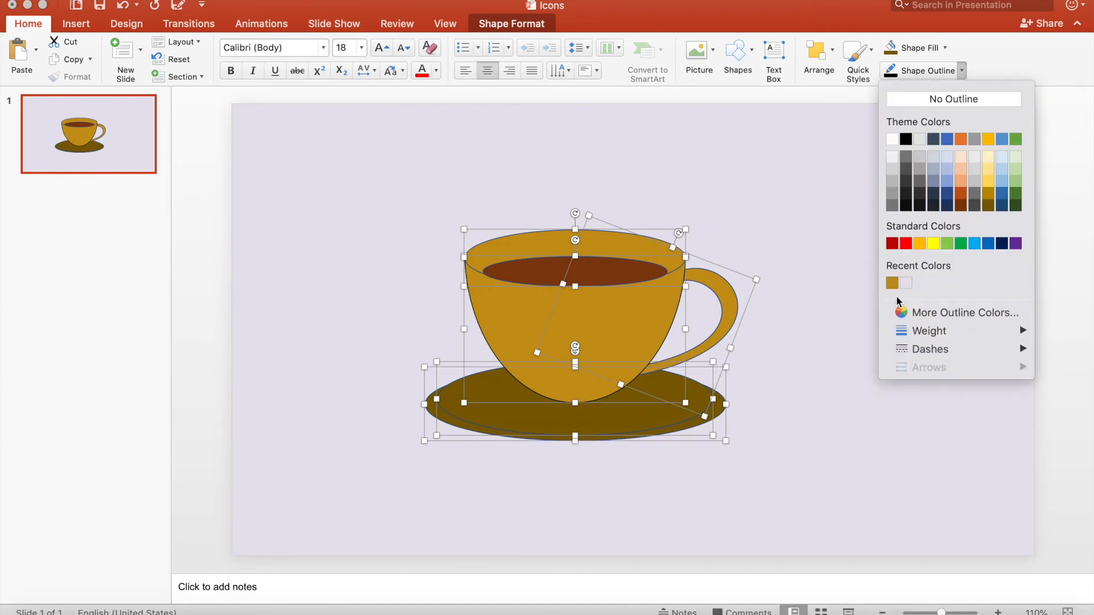
mouse_move(914, 335)
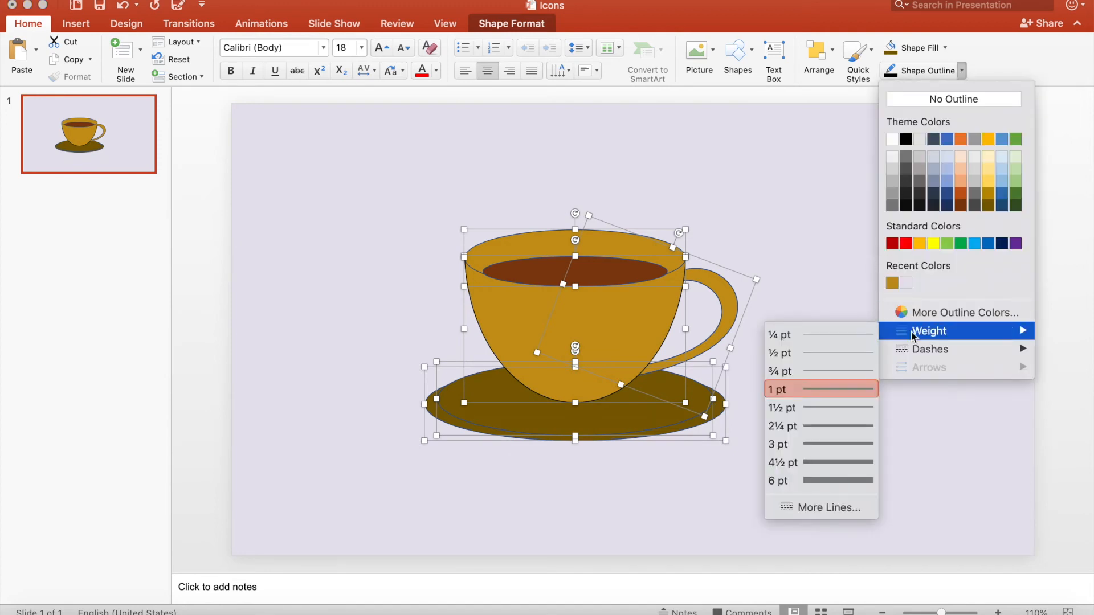
click(820, 462)
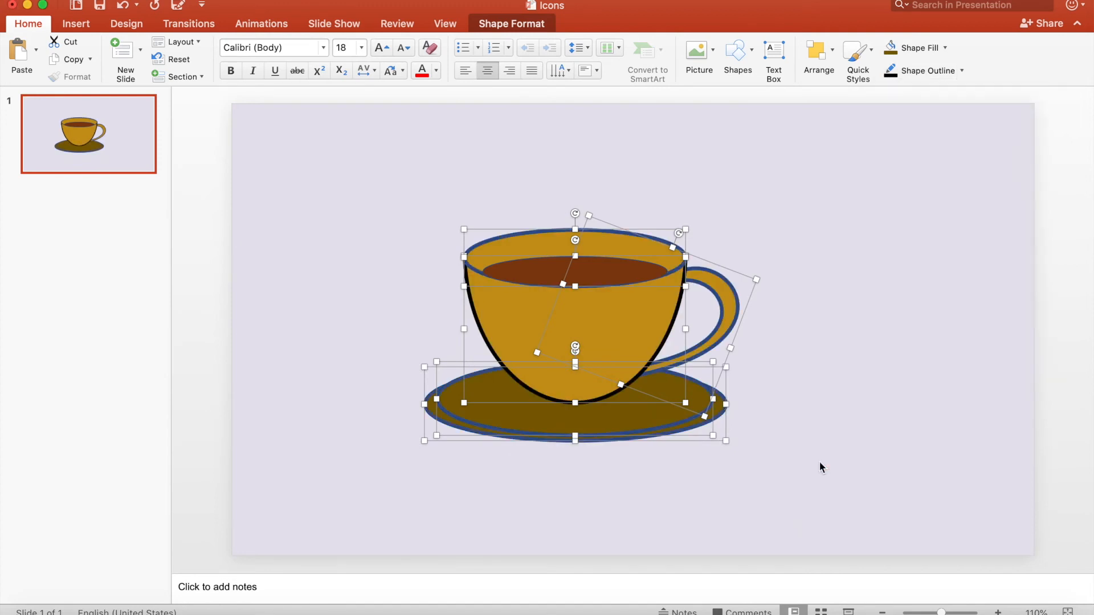
Colour the outlines of the selected cup, handle and saucer shapes with the recent light lavender matching the background
click(963, 71)
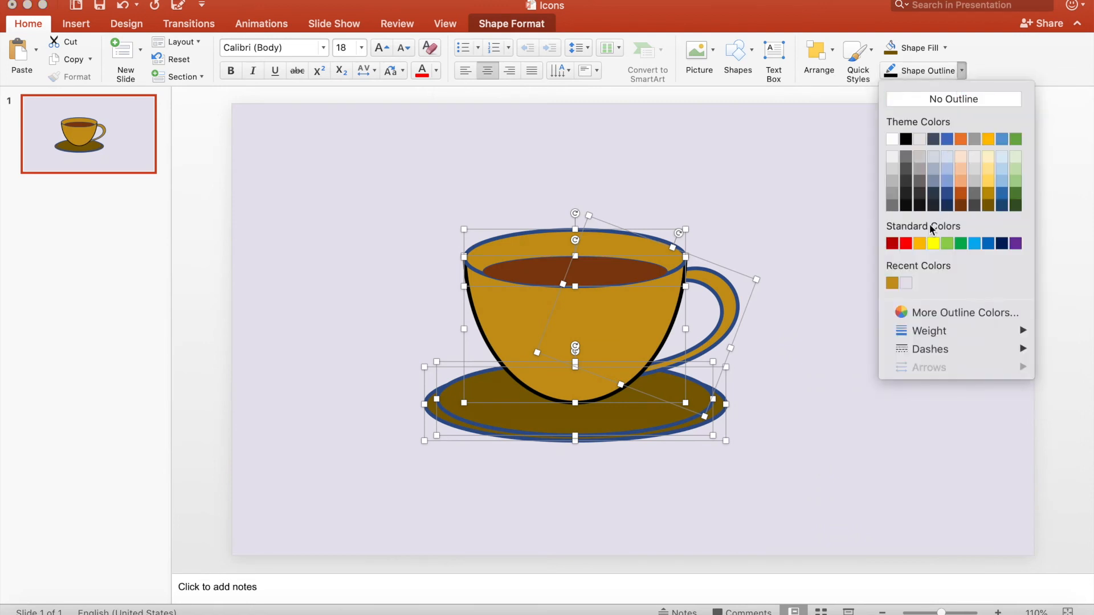
click(906, 284)
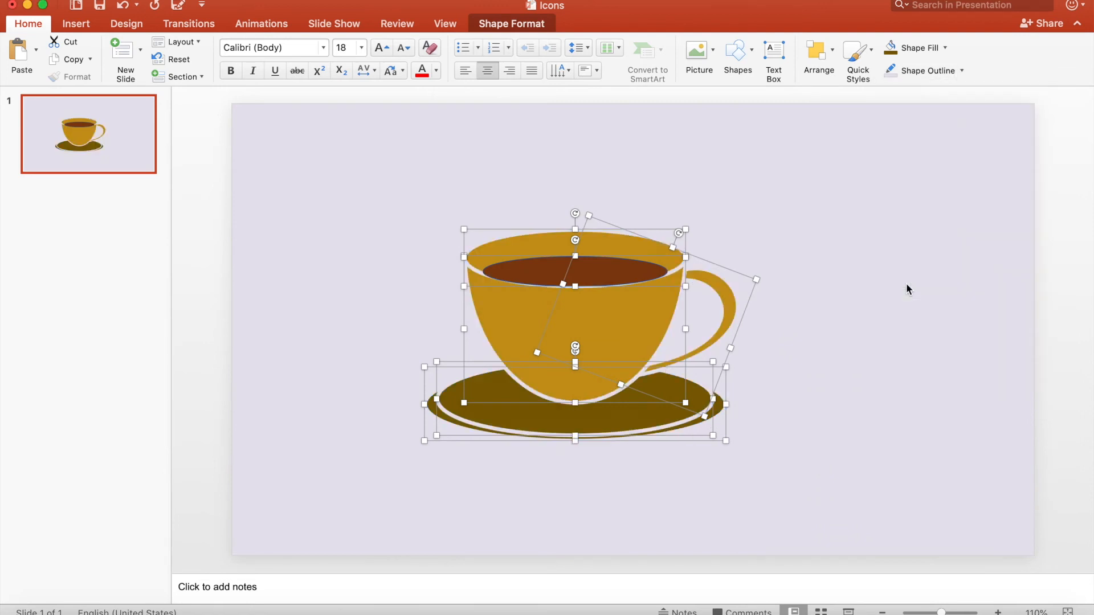
click(874, 284)
Give the brown coffee oval the same light lavender outline colour
click(592, 274)
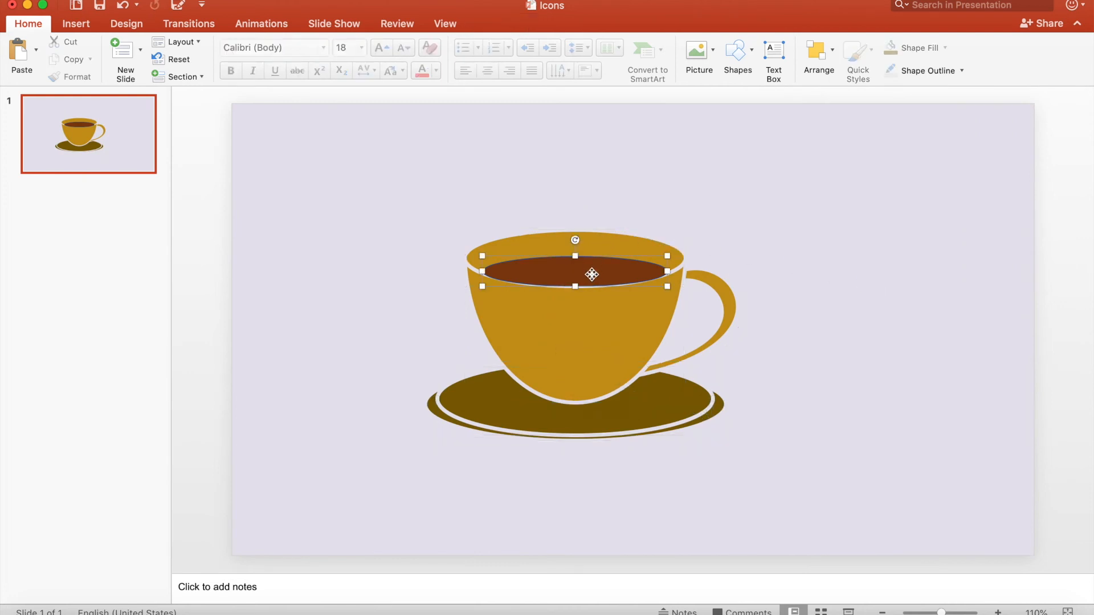
click(962, 71)
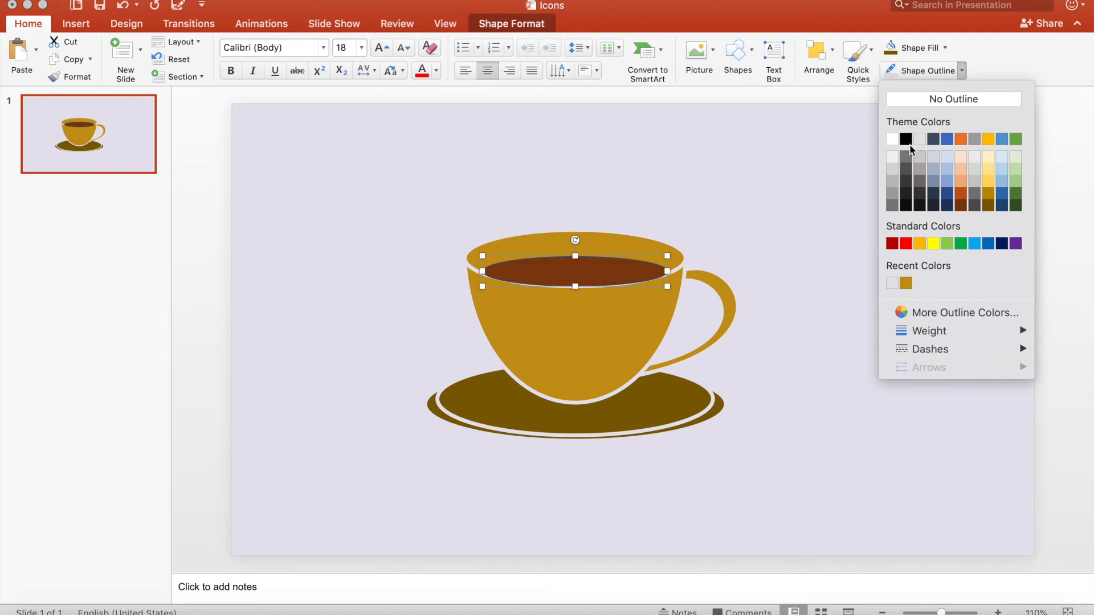
click(892, 282)
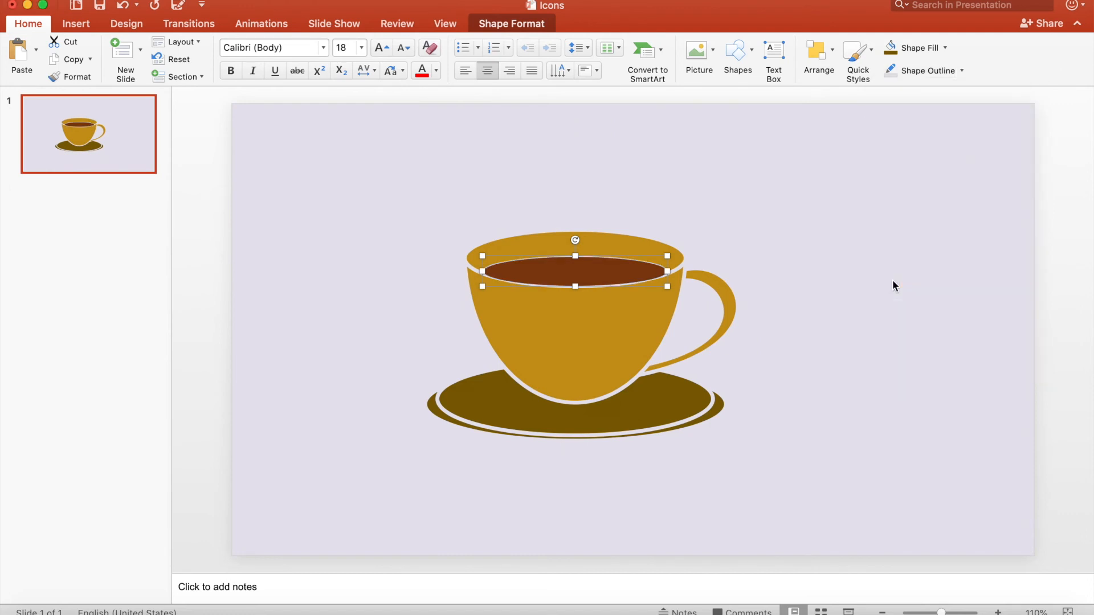
click(797, 348)
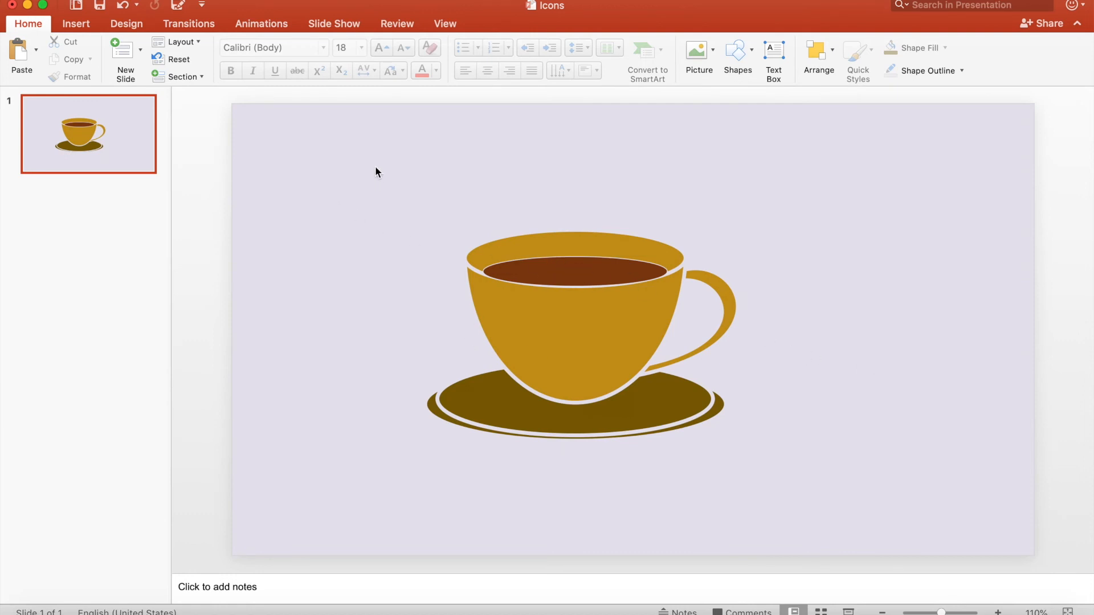
drag(375, 168, 367, 358)
click(757, 53)
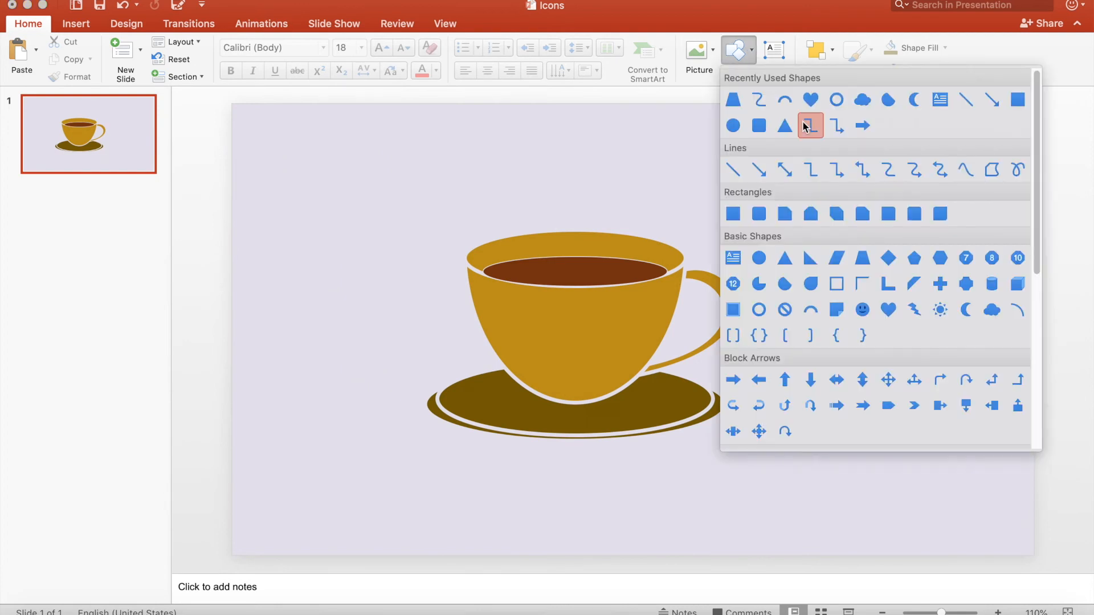
click(808, 310)
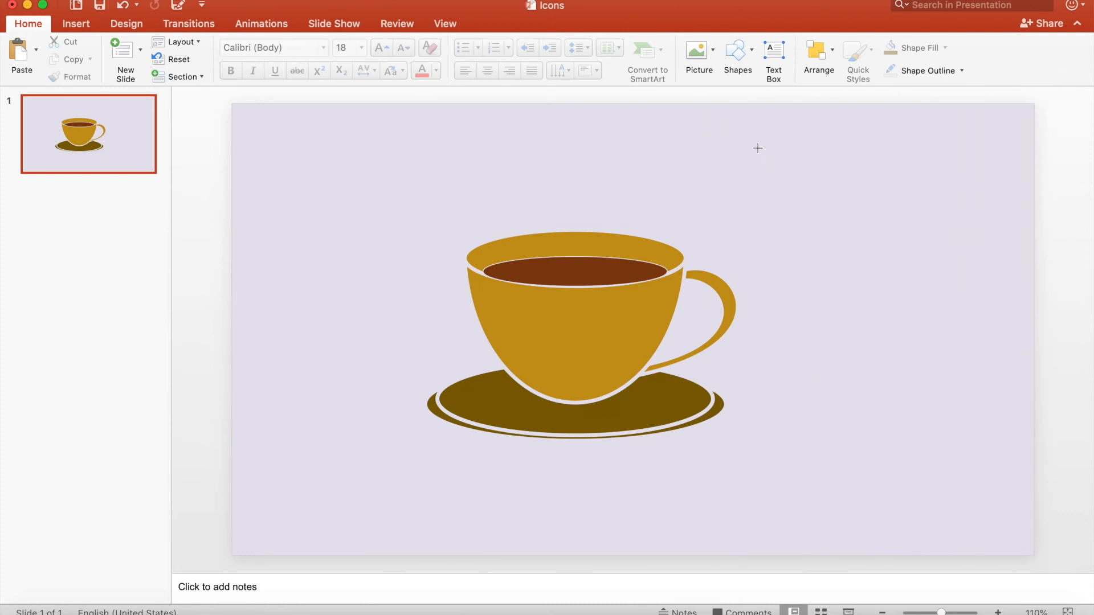
click(751, 49)
click(759, 97)
mouse_move(532, 161)
mouse_down()
mouse_move(537, 202)
mouse_move(551, 213)
mouse_up()
click(538, 190)
click(536, 189)
drag(534, 158, 546, 154)
key(Delete)
Draw a small, flat block arc beside the cup and join an upside-down copy to its right end, forming a wave
click(751, 53)
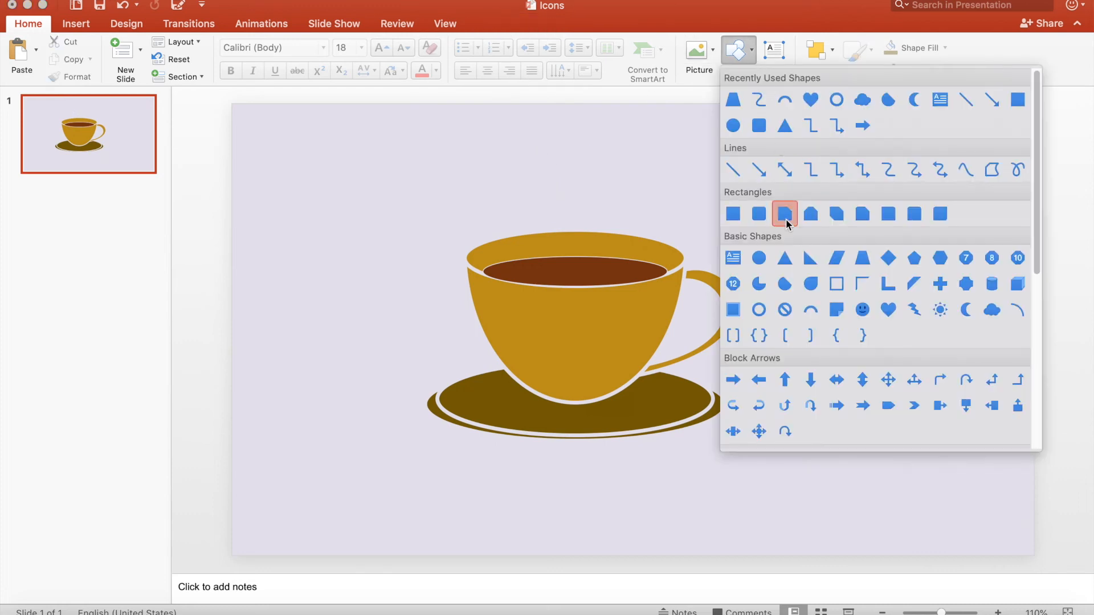
click(810, 311)
drag(786, 212, 856, 235)
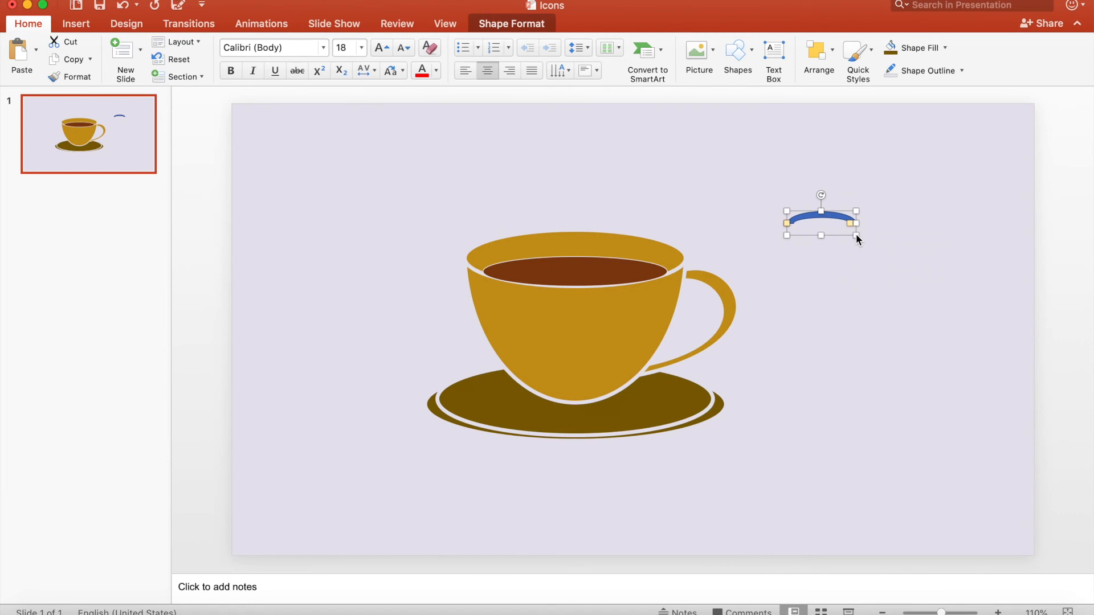
key(super+c)
key(super+v)
drag(833, 205, 888, 223)
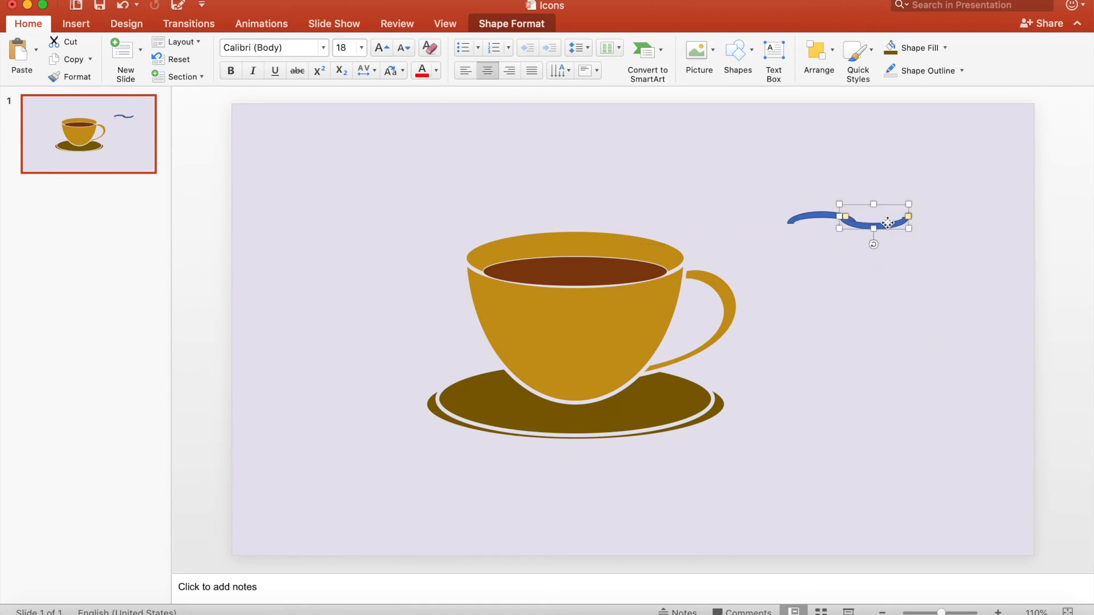
Group the two arcs, rotate the group to stand nearly upright and move it higher on the slide
shift+click(817, 215)
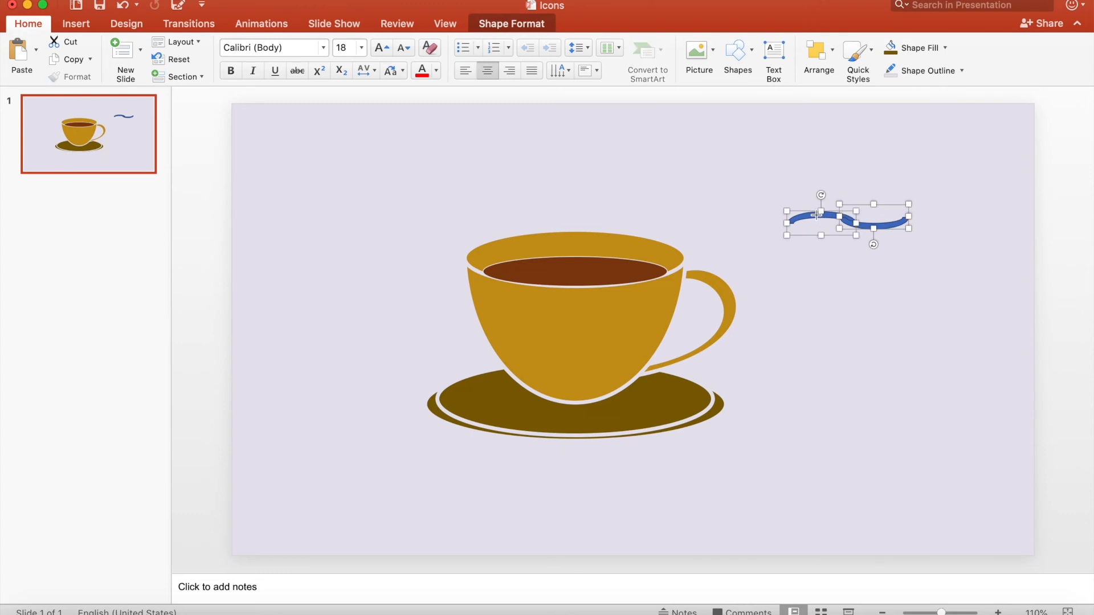
right_click(818, 215)
mouse_move(846, 276)
click(1008, 275)
drag(849, 184, 889, 223)
drag(843, 287, 855, 236)
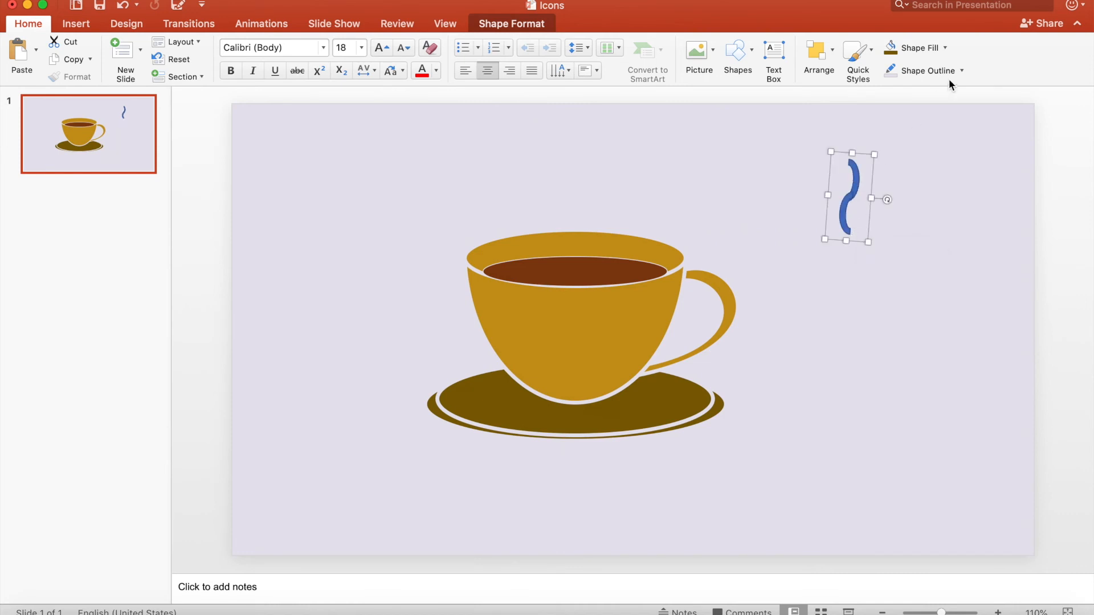
Give the steam wave no outline and a medium grey fill, and place it above the left half of the cup
click(962, 70)
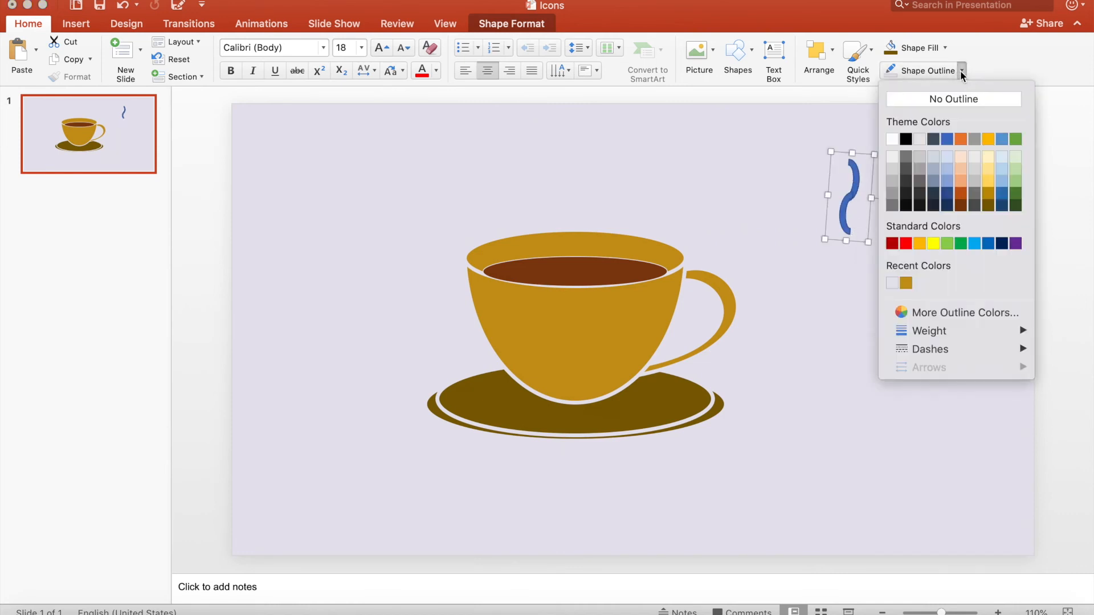
click(939, 101)
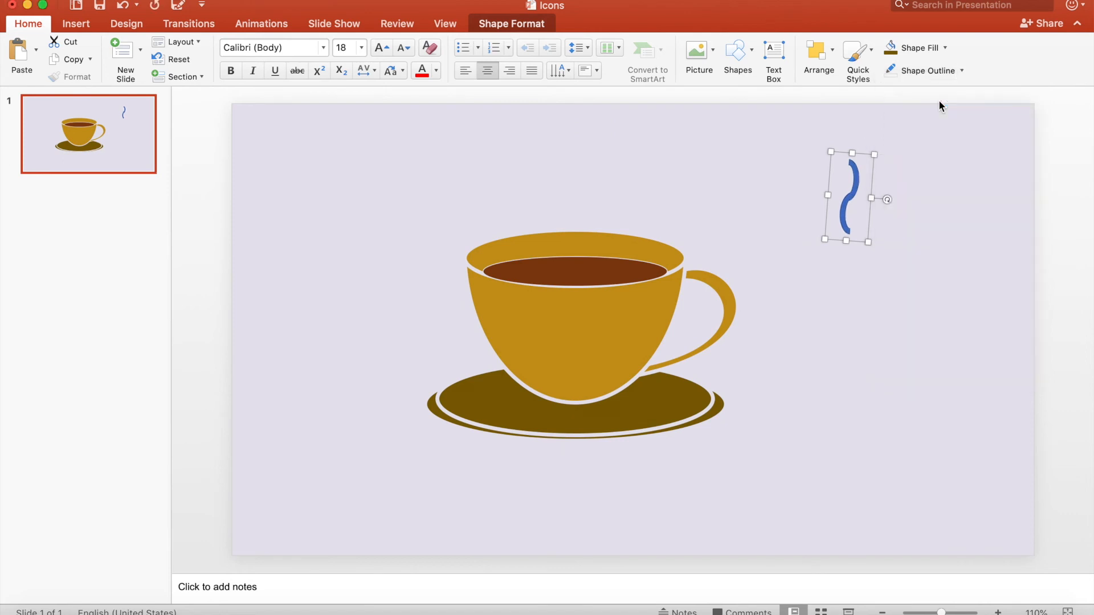
click(947, 49)
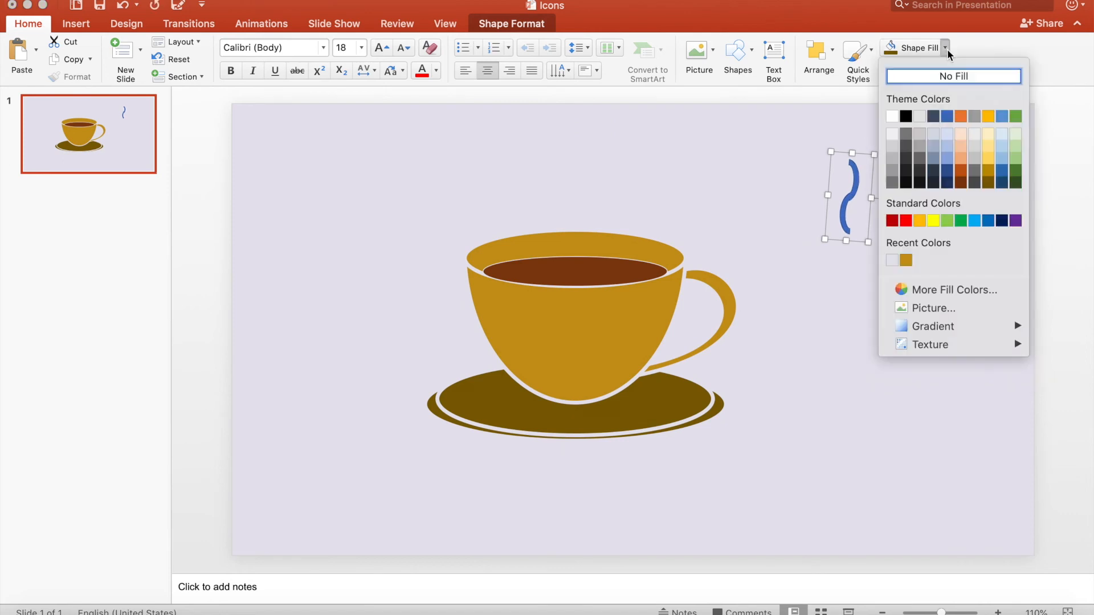
click(893, 170)
drag(854, 197, 536, 178)
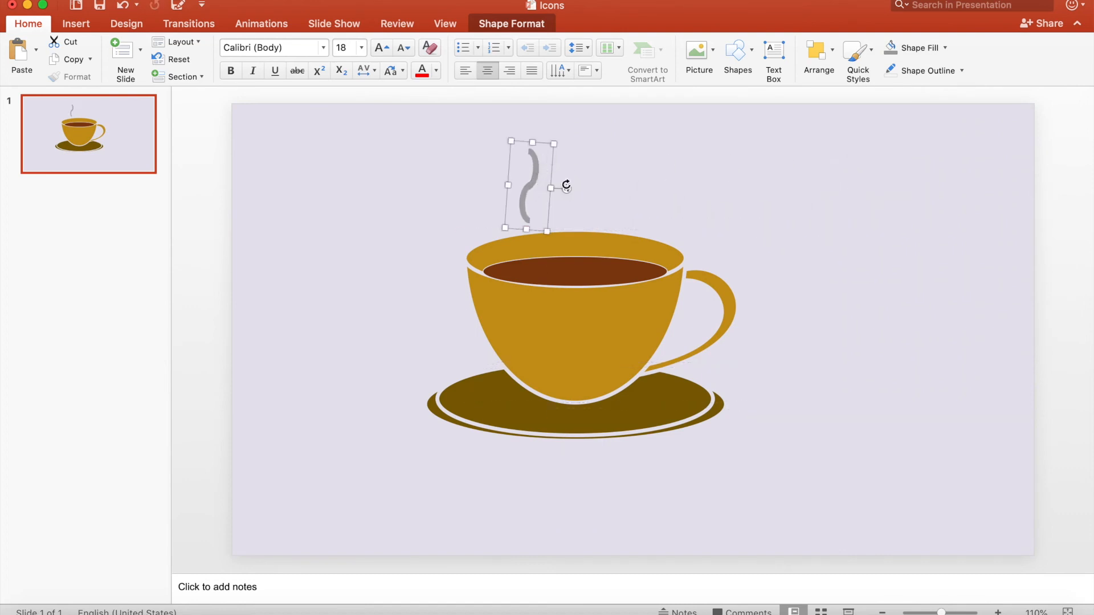
Rotate the grey steam wave slightly to straighten it and add two copies spaced evenly to its right above the cup
drag(566, 188, 566, 183)
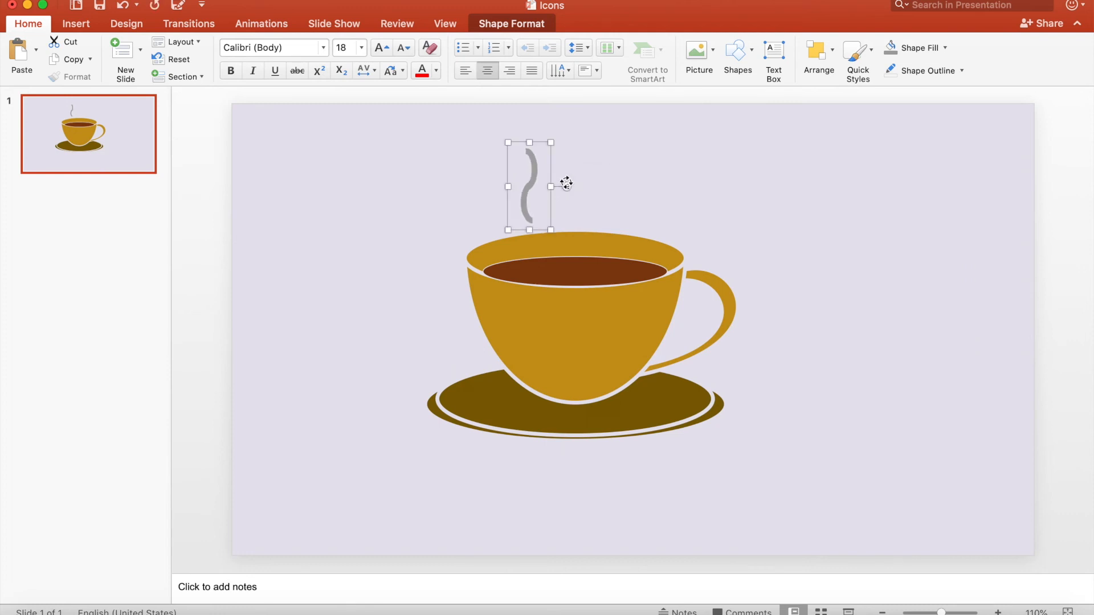
key(super+v)
drag(546, 188, 632, 172)
key(super+v)
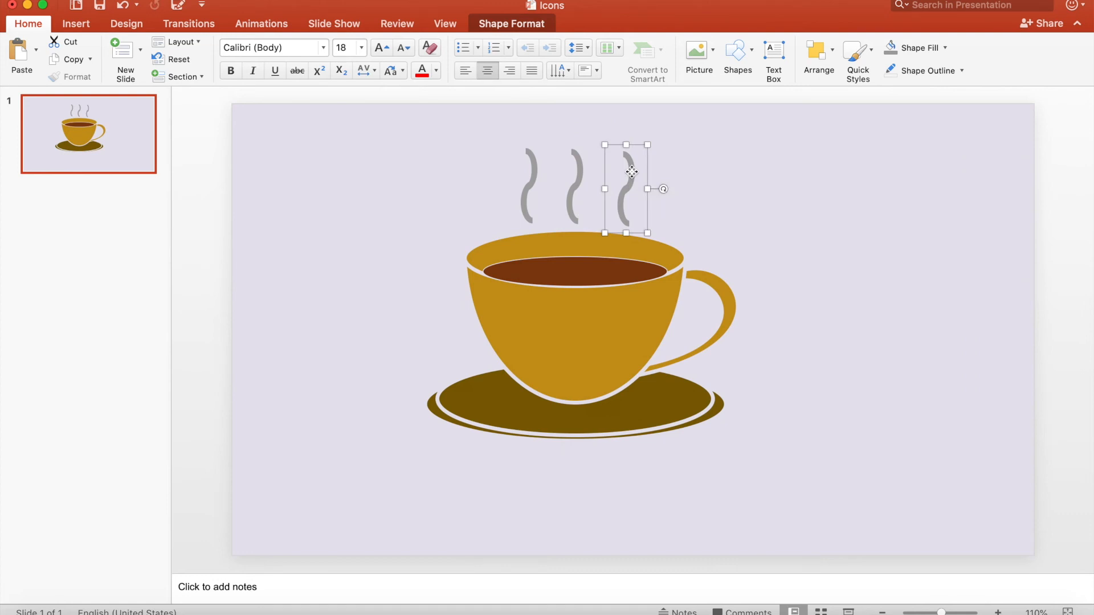
Group all the cup, handle, coffee, saucer and steam shapes into one object and scale the group down slightly
click(546, 214)
drag(422, 112, 828, 490)
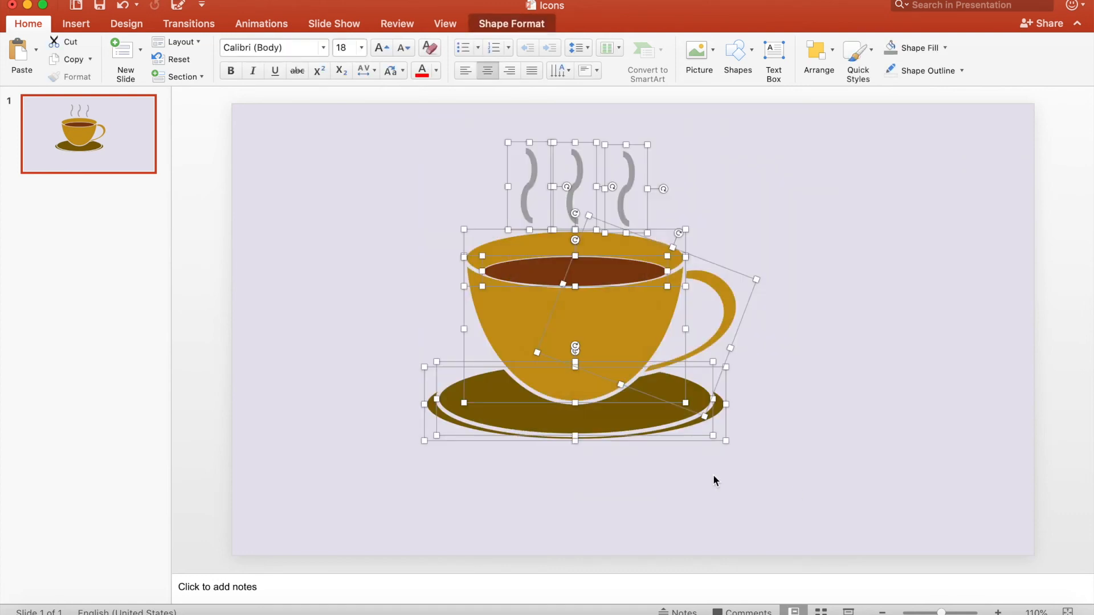
right_click(618, 330)
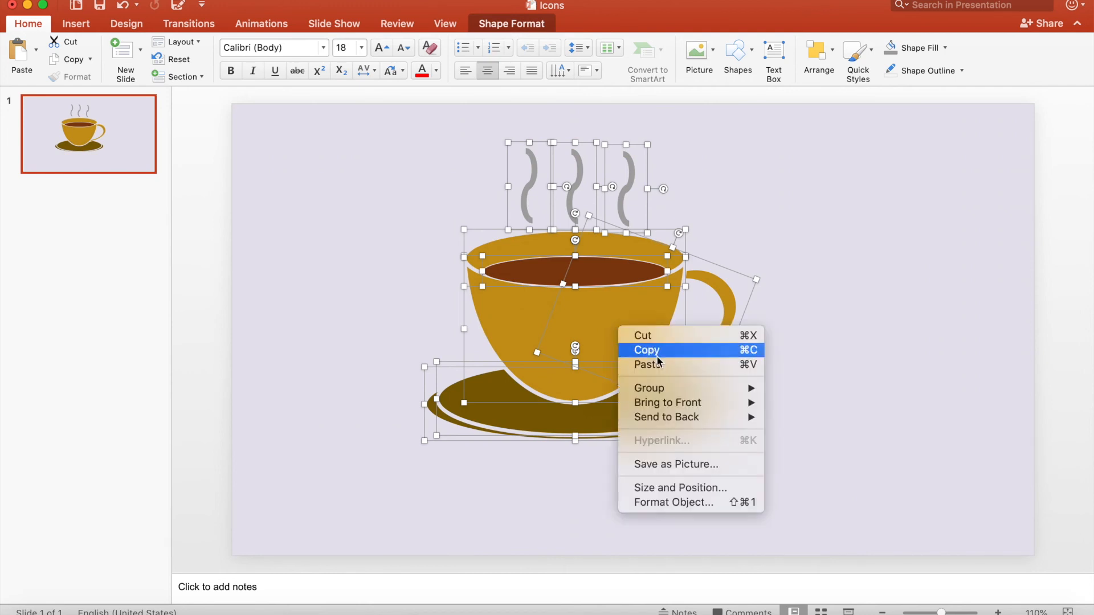
mouse_move(665, 387)
click(794, 388)
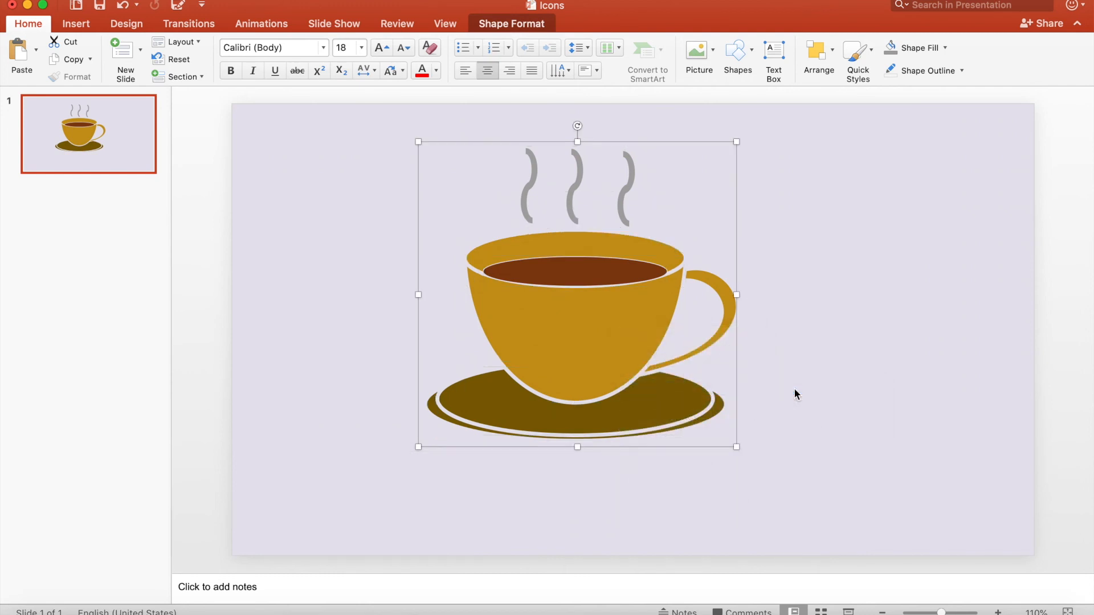
drag(734, 141, 685, 174)
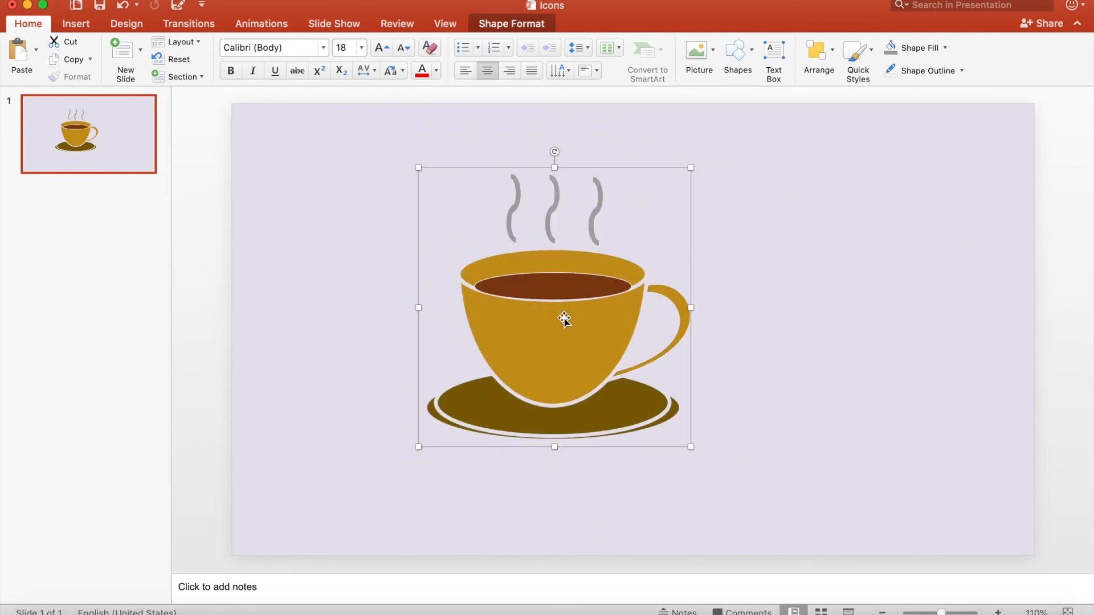